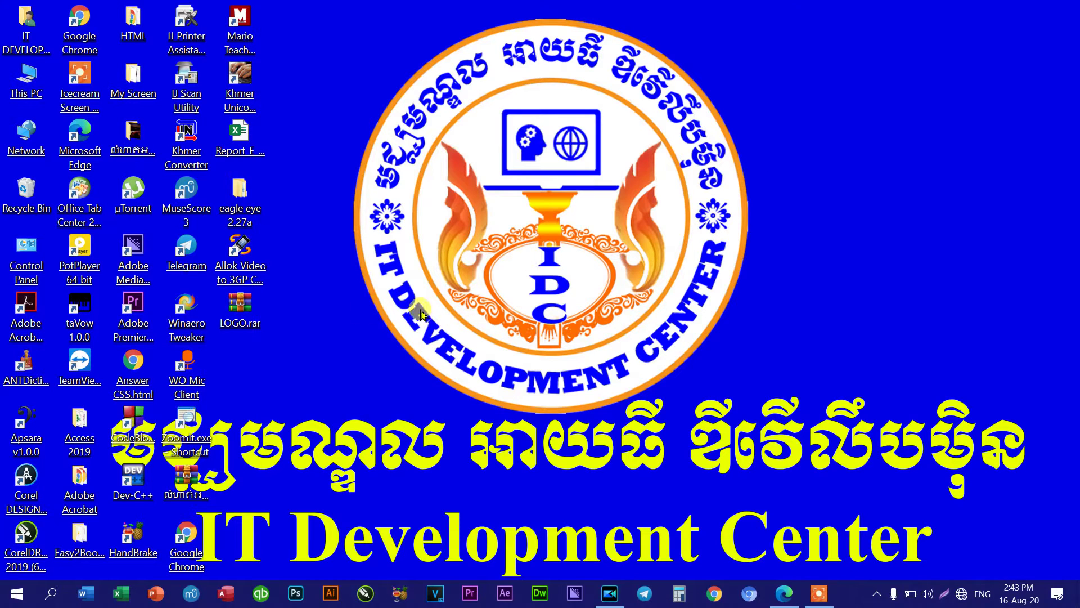
# Step: Launch Word from the taskbar and create a new blank document, Document1
pyautogui.click(88, 593)
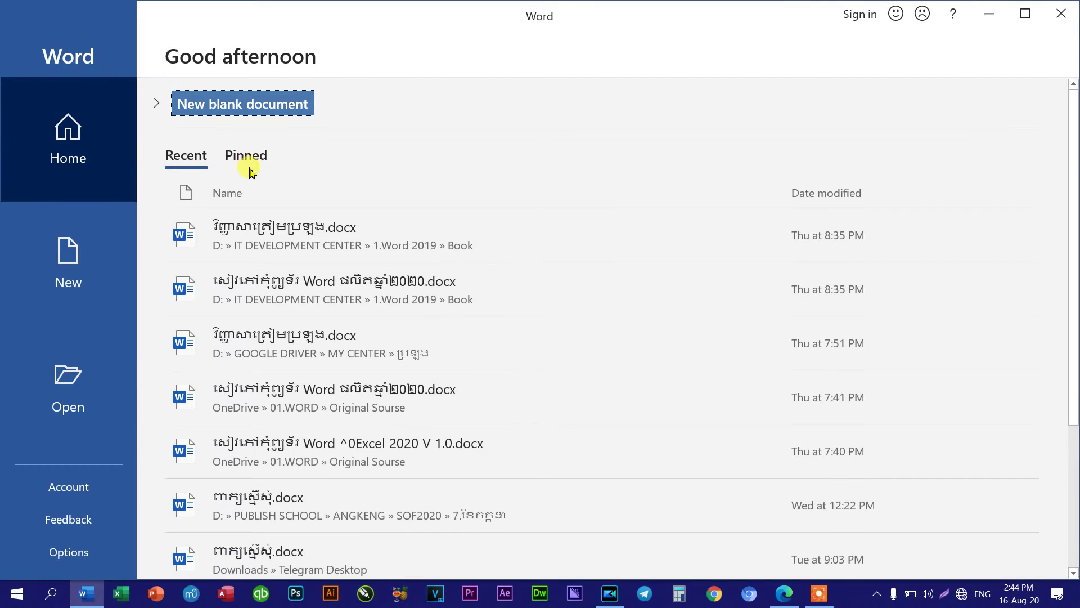
pyautogui.click(243, 104)
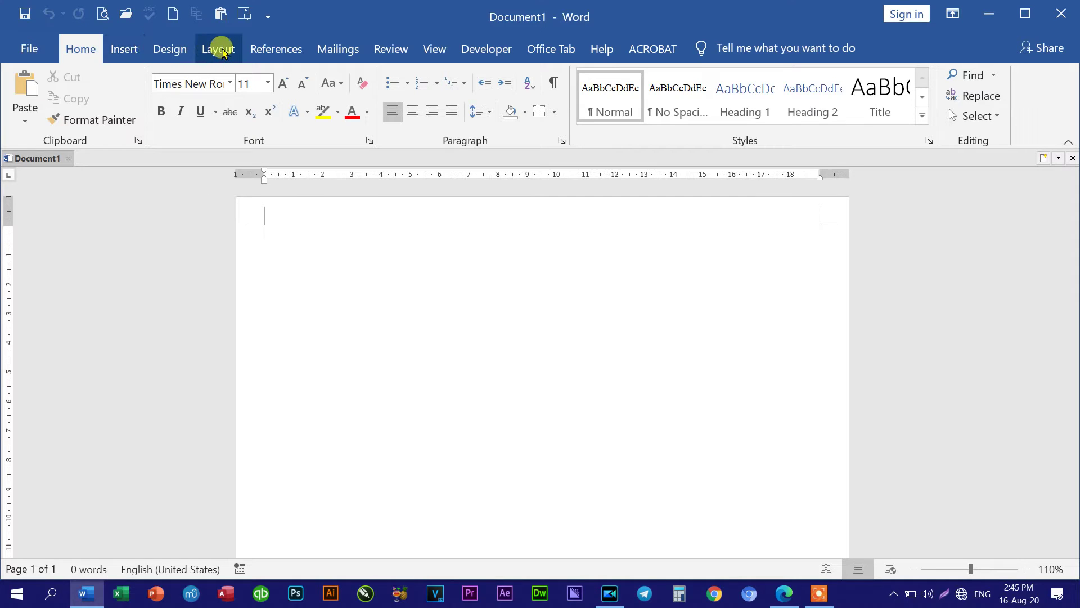
# Step: Open the Page Setup dialog from the Layout tab and reposition it on screen
pyautogui.click(220, 50)
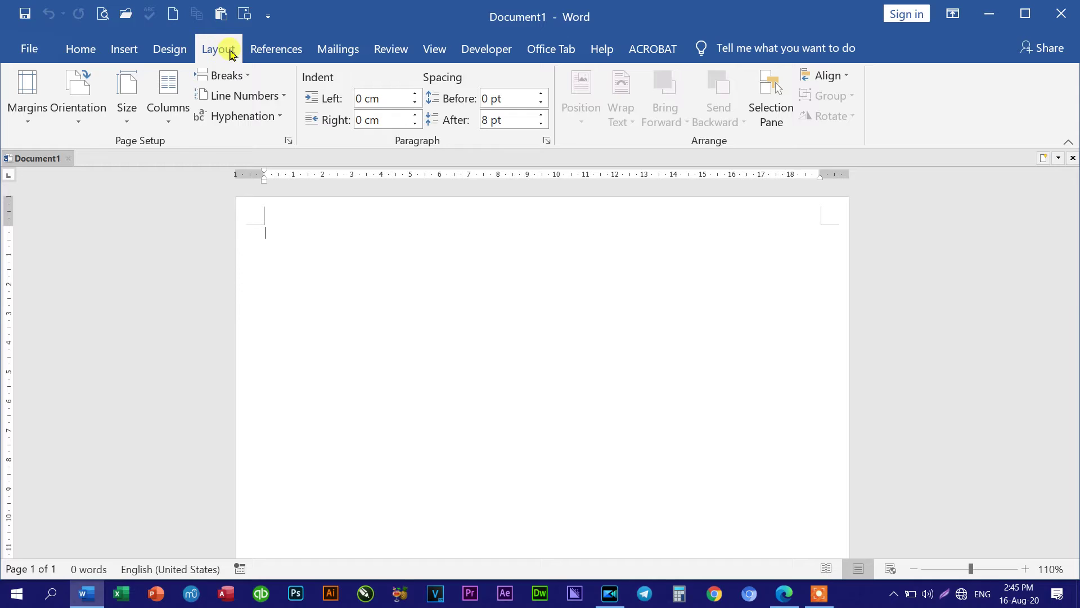
pyautogui.click(291, 150)
pyautogui.click(291, 144)
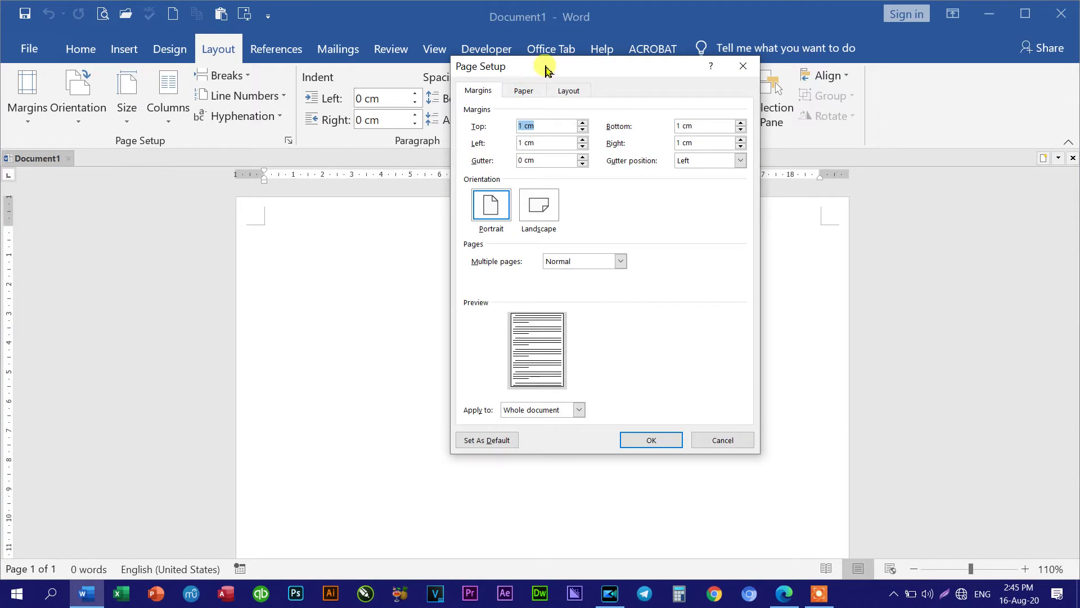
pyautogui.moveTo(568, 68); pyautogui.dragTo(515, 114)
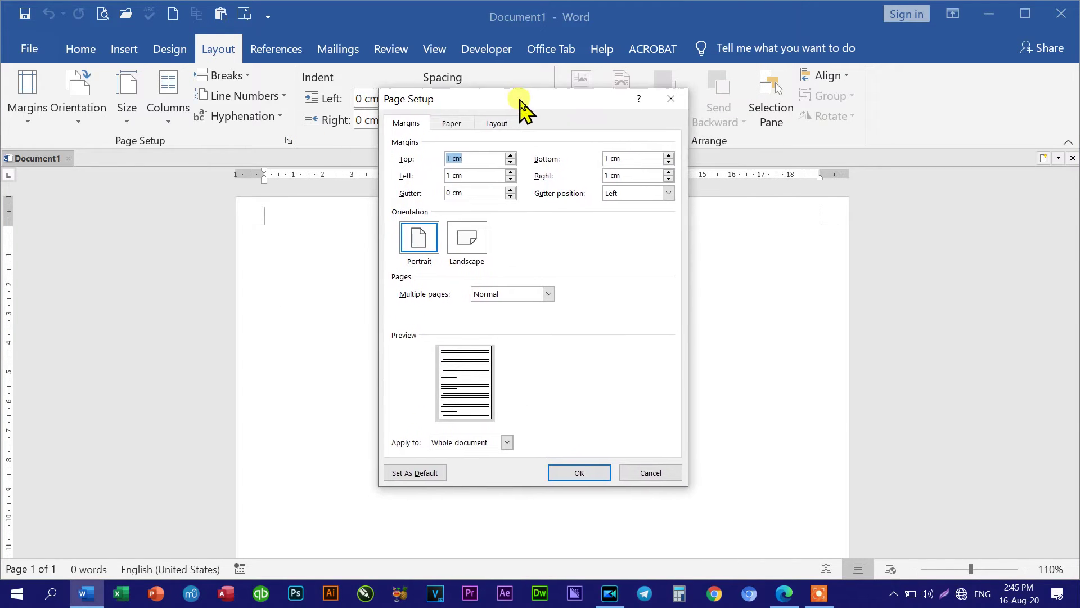
pyautogui.moveTo(515, 114)
pyautogui.mouseDown()
pyautogui.moveTo(505, 105)
pyautogui.moveTo(523, 99)
pyautogui.mouseUp()
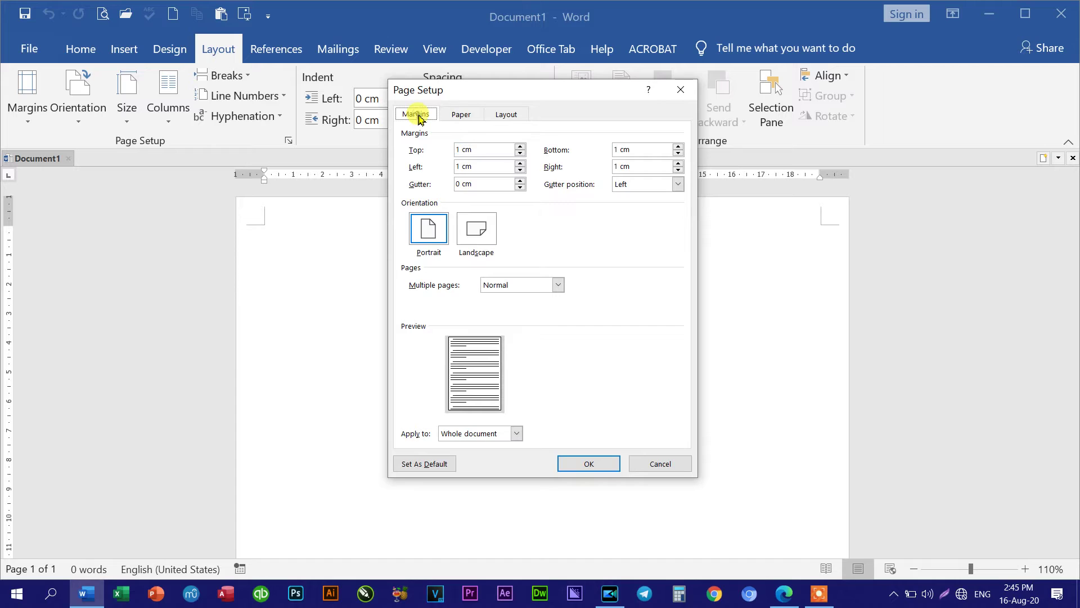
# Step: Select the 1 cm top margin value and start raising it with the spinner
pyautogui.click(478, 150)
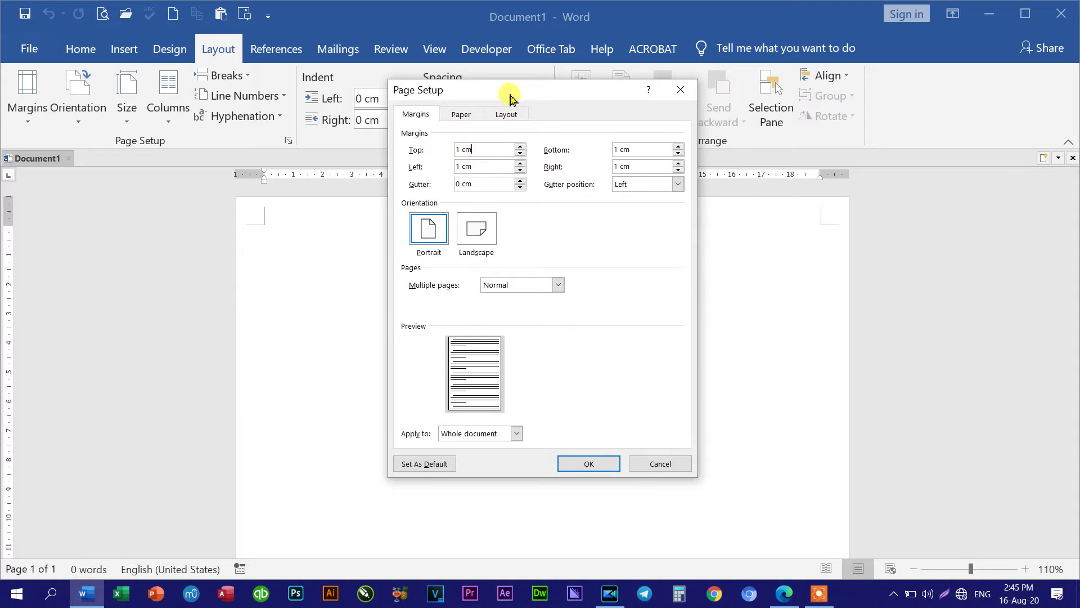
pyautogui.moveTo(512, 98); pyautogui.dragTo(568, 115)
pyautogui.moveTo(544, 170); pyautogui.dragTo(508, 175)
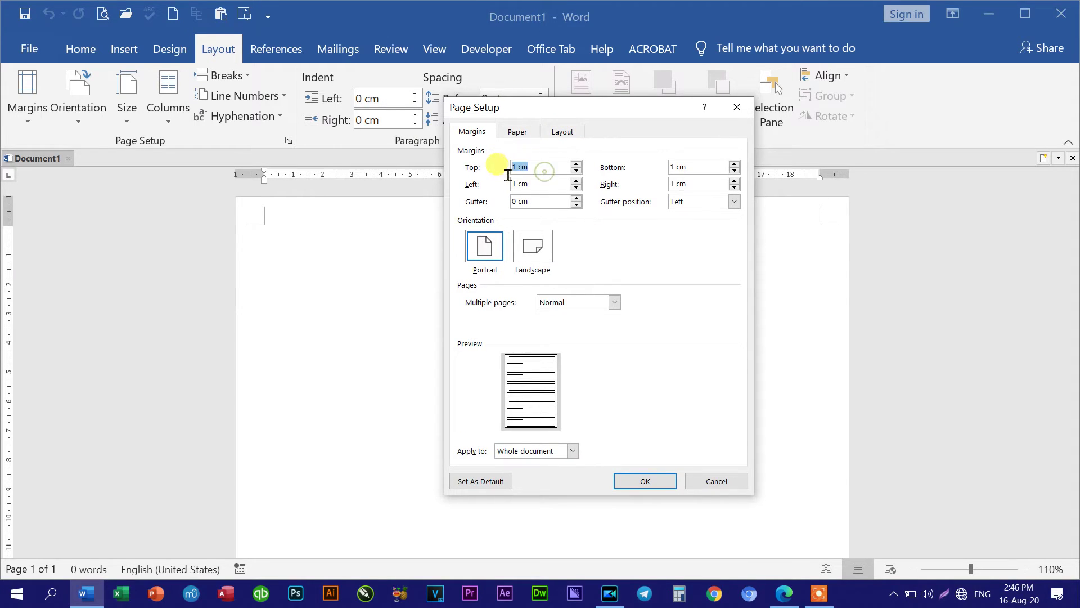
pyautogui.click(540, 166)
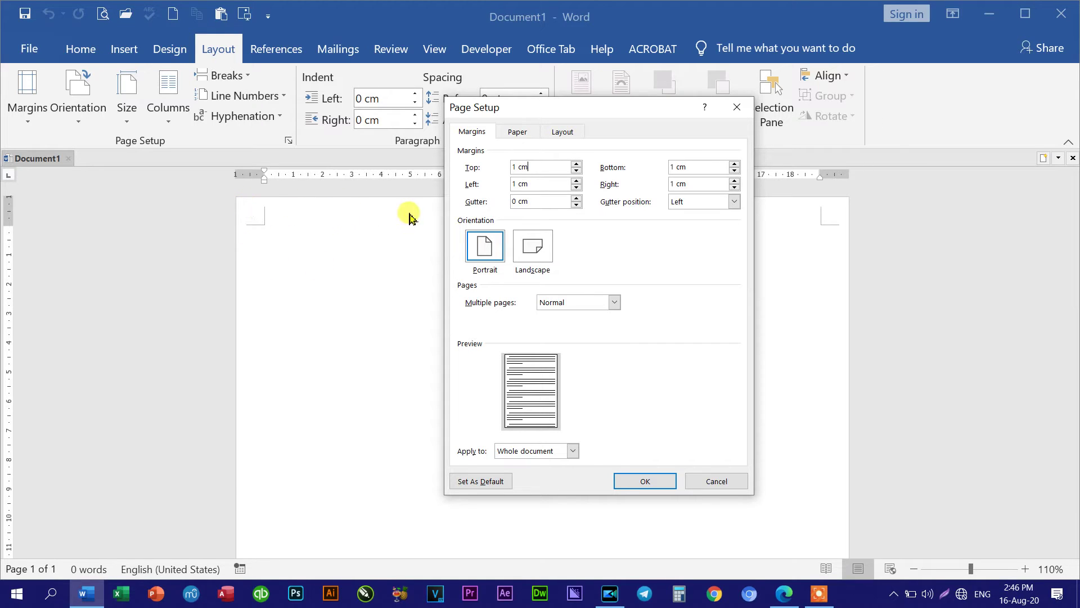
pyautogui.moveTo(548, 167); pyautogui.dragTo(503, 169)
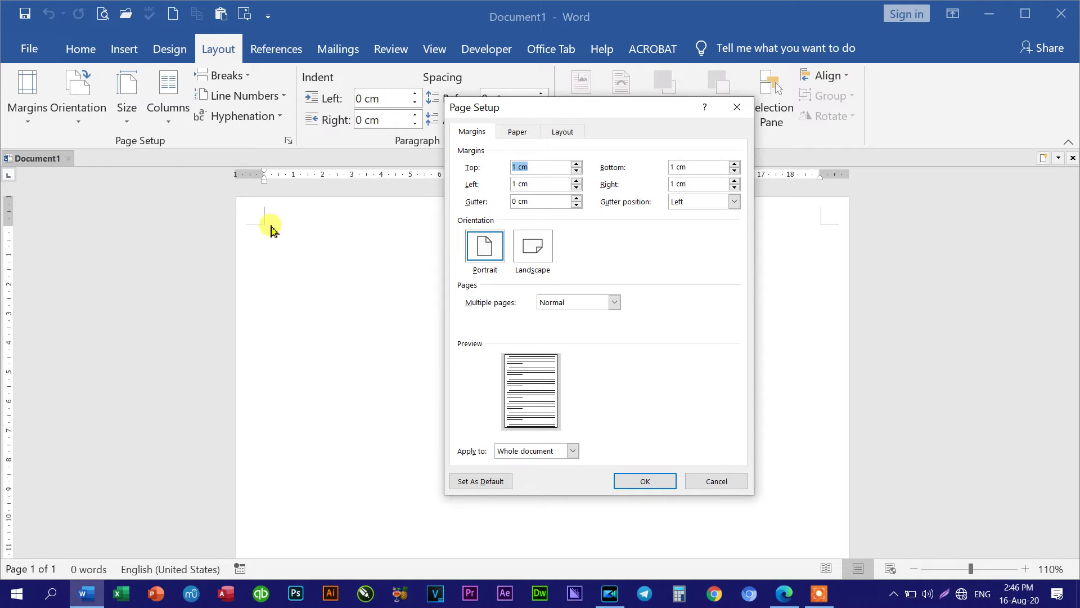
pyautogui.click(714, 167)
pyautogui.moveTo(700, 168); pyautogui.dragTo(670, 168)
pyautogui.click(524, 171)
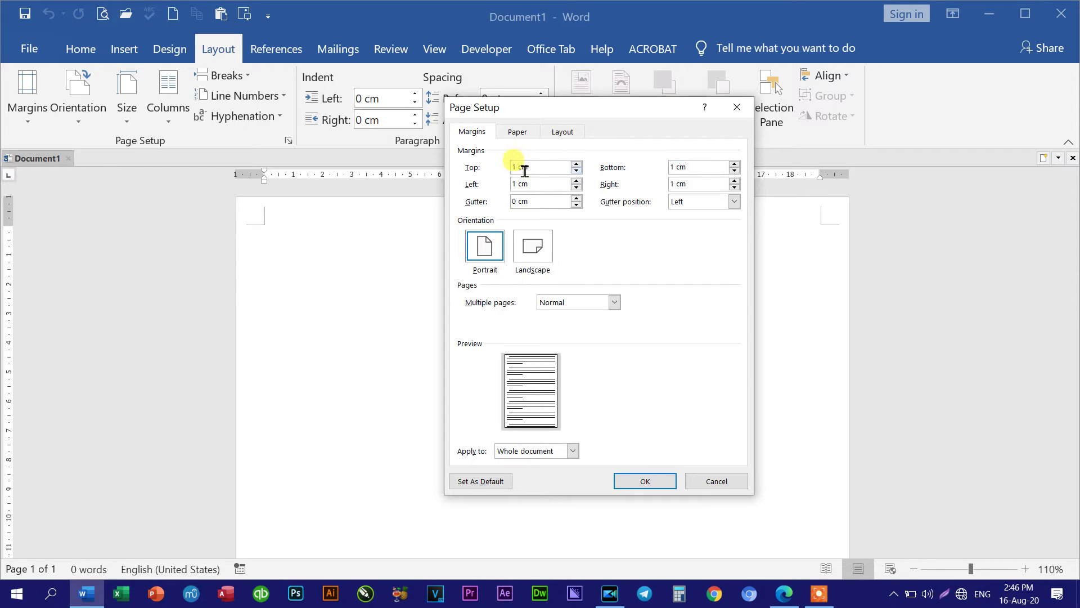
pyautogui.click(576, 163)
# Step: Replace the Top, Left and Right margin values with 2
pyautogui.moveTo(540, 167); pyautogui.dragTo(509, 167)
pyautogui.write('2')
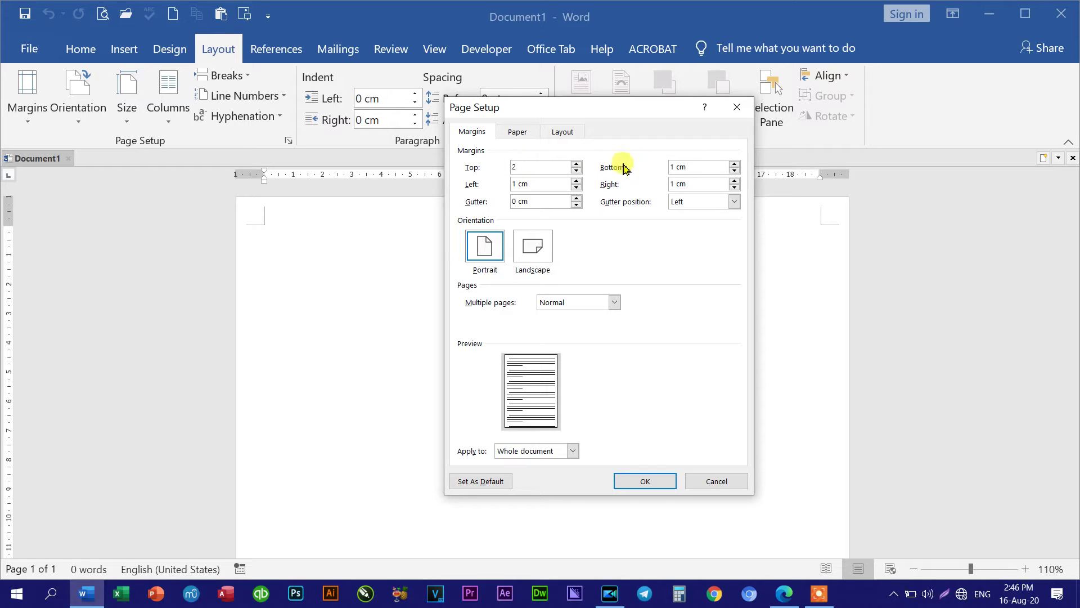
pyautogui.moveTo(688, 166); pyautogui.dragTo(674, 164)
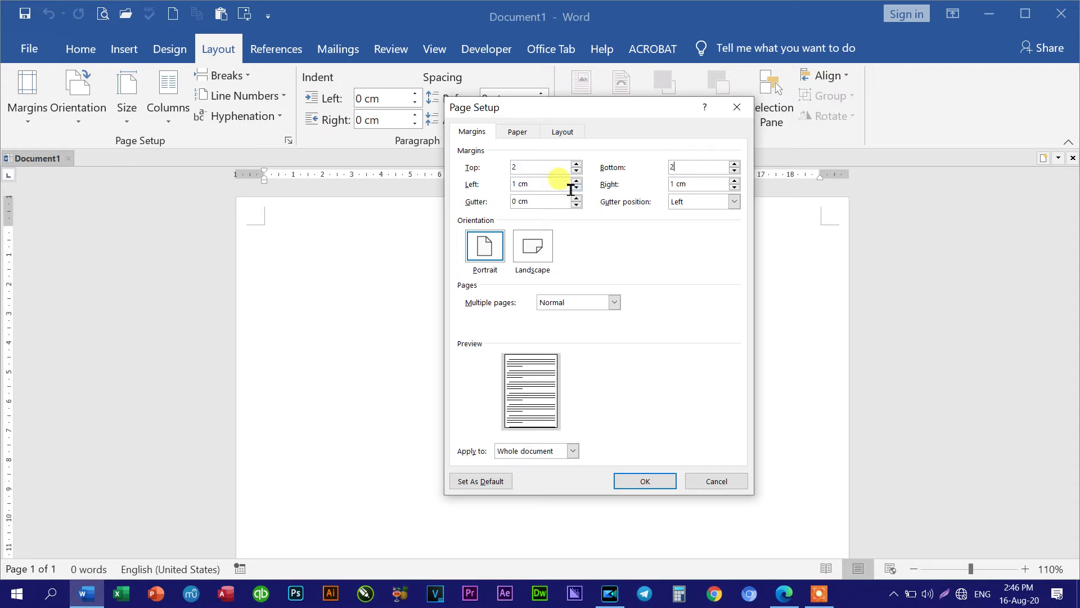
pyautogui.moveTo(566, 188); pyautogui.dragTo(482, 187)
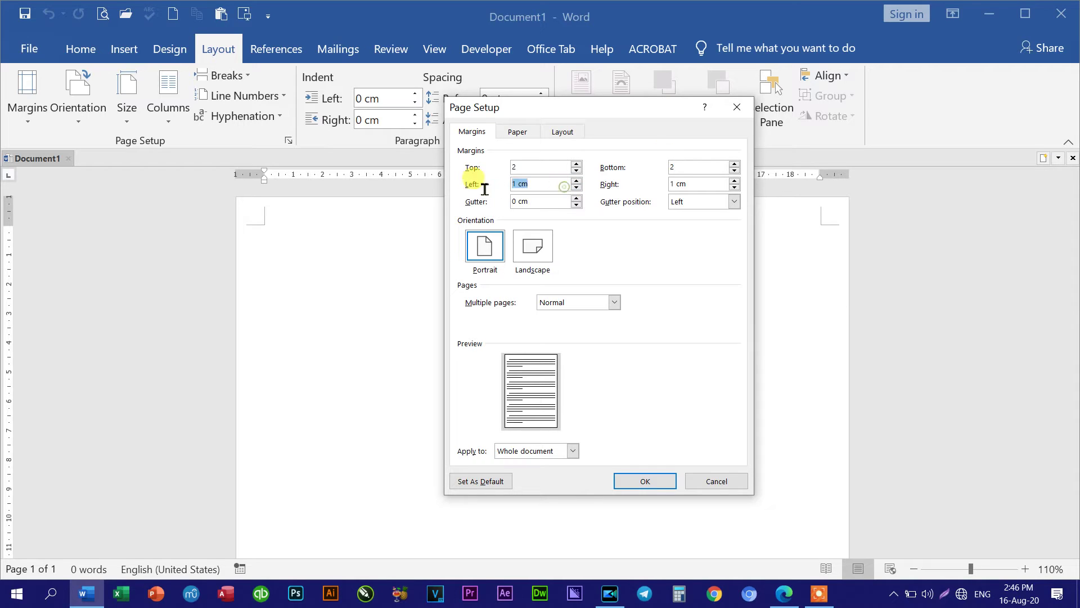
pyautogui.write('2')
pyautogui.moveTo(691, 184); pyautogui.dragTo(653, 184)
pyautogui.write('2')
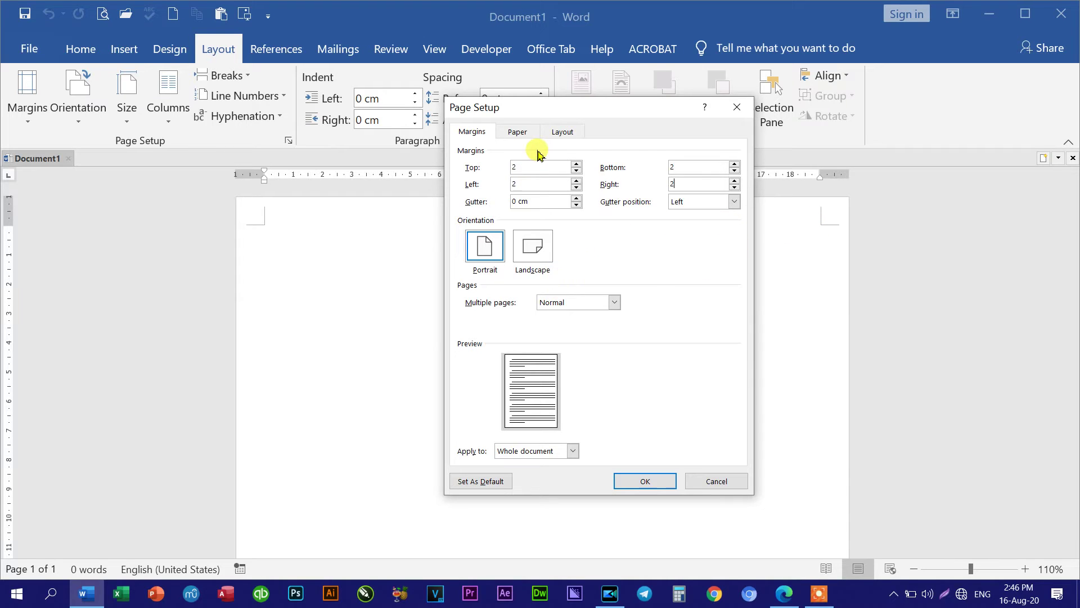
# Step: Recheck the bottom, left and right margins at 2 and select the gutter value
pyautogui.click(542, 186)
pyautogui.click(697, 167)
pyautogui.click(543, 187)
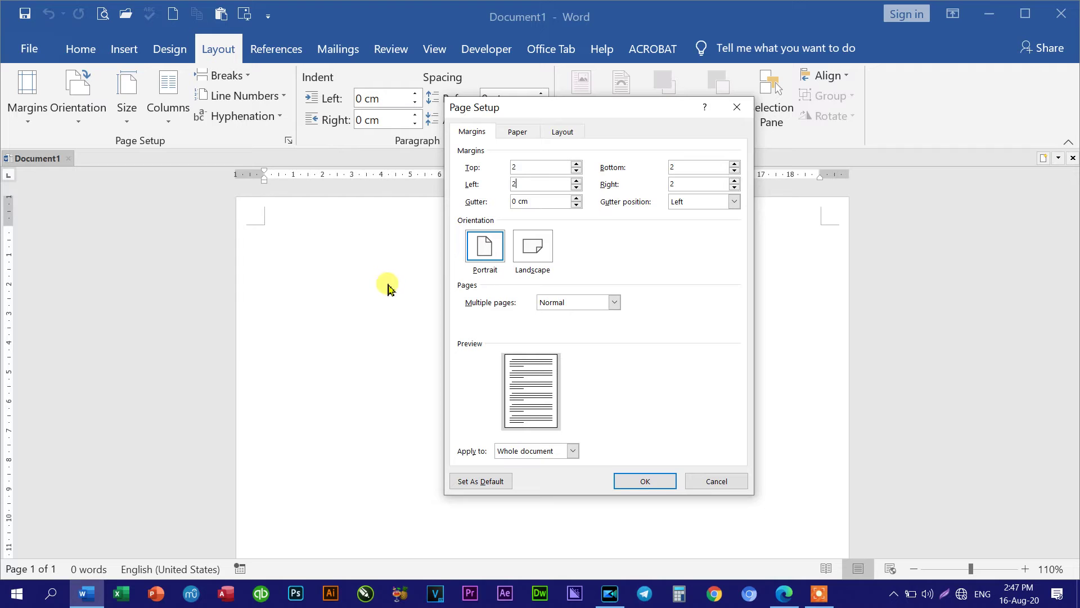
pyautogui.click(696, 166)
pyautogui.click(554, 184)
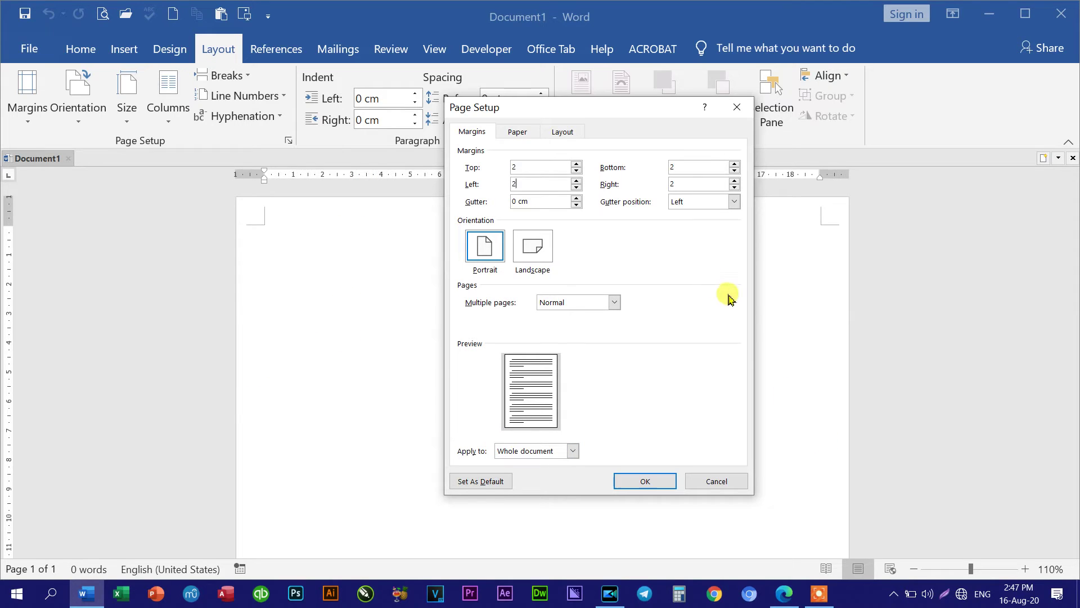
pyautogui.doubleClick(520, 184)
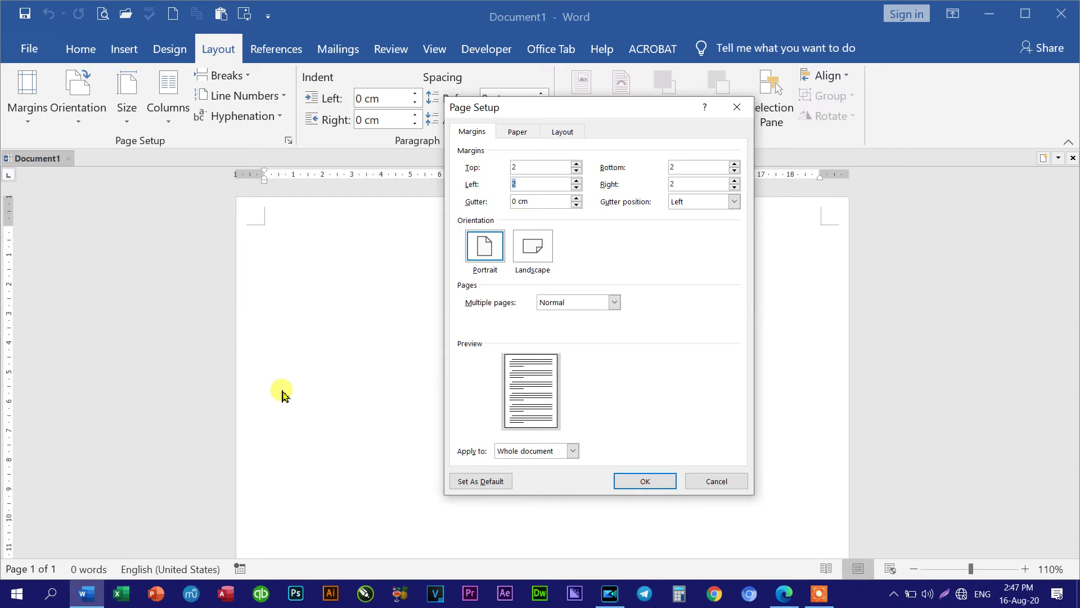
pyautogui.click(703, 185)
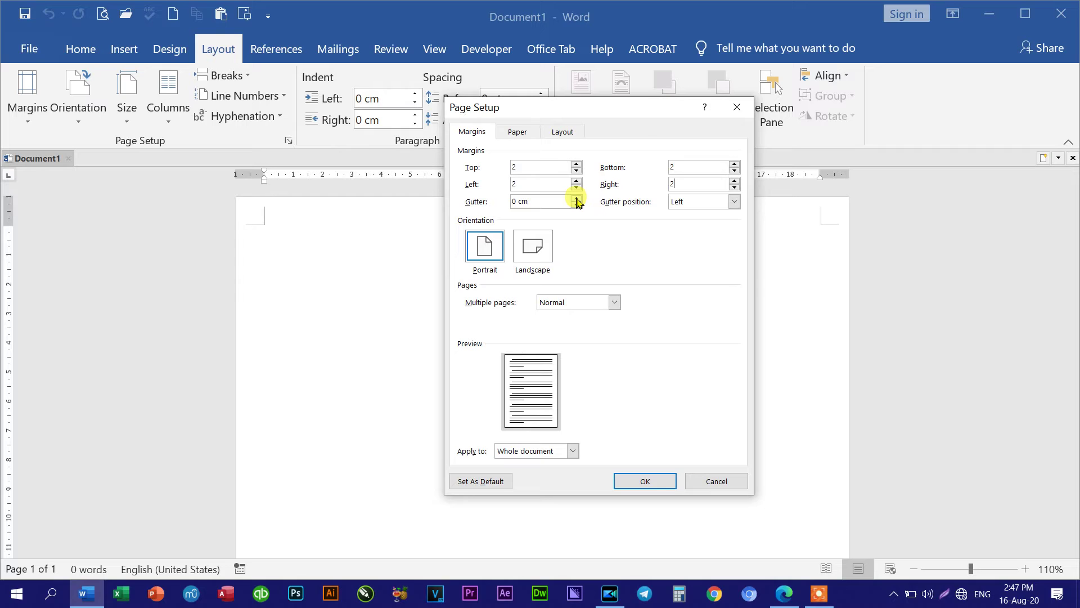
pyautogui.moveTo(555, 203)
pyautogui.mouseDown()
pyautogui.moveTo(494, 193)
pyautogui.moveTo(504, 212)
pyautogui.mouseUp()
# Step: Raise the gutter width to 1 cm and try the Top gutter position
pyautogui.click(549, 204)
pyautogui.click(552, 200)
pyautogui.click(576, 198)
pyautogui.click(705, 203)
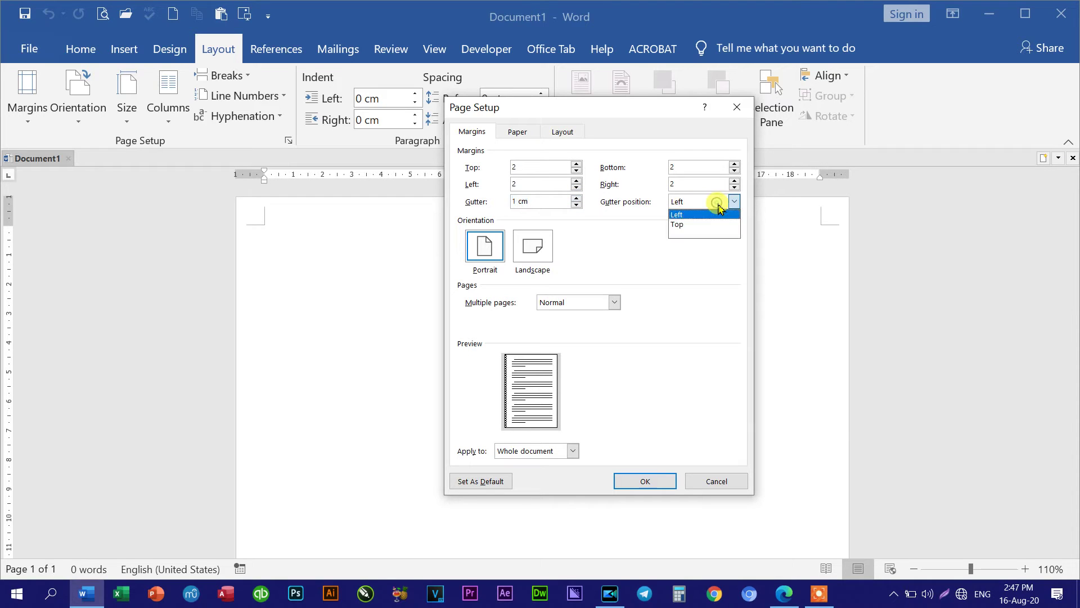
pyautogui.click(706, 222)
pyautogui.click(728, 203)
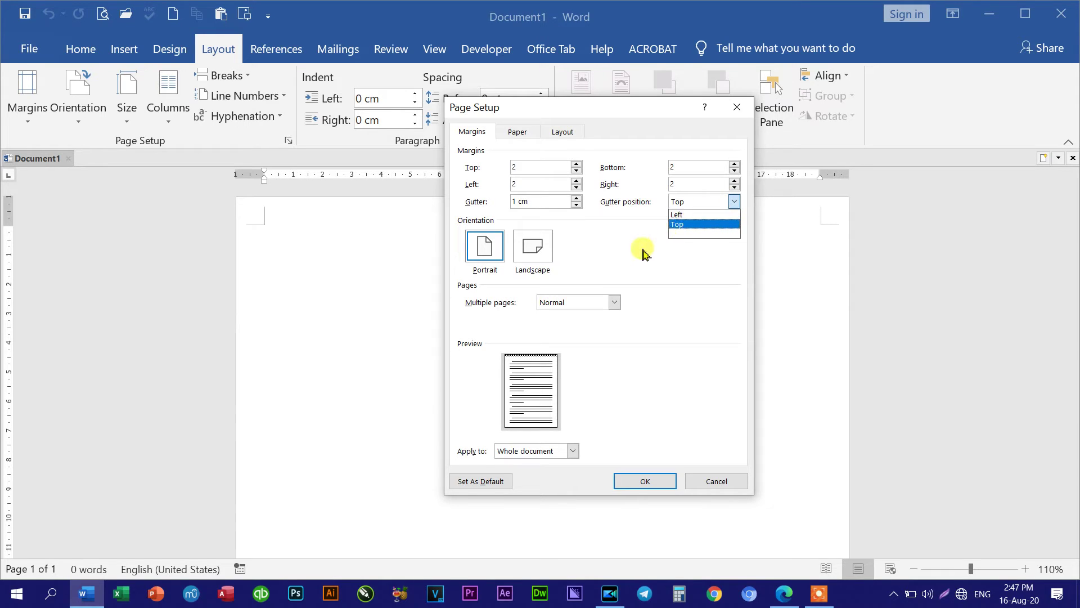
pyautogui.click(693, 214)
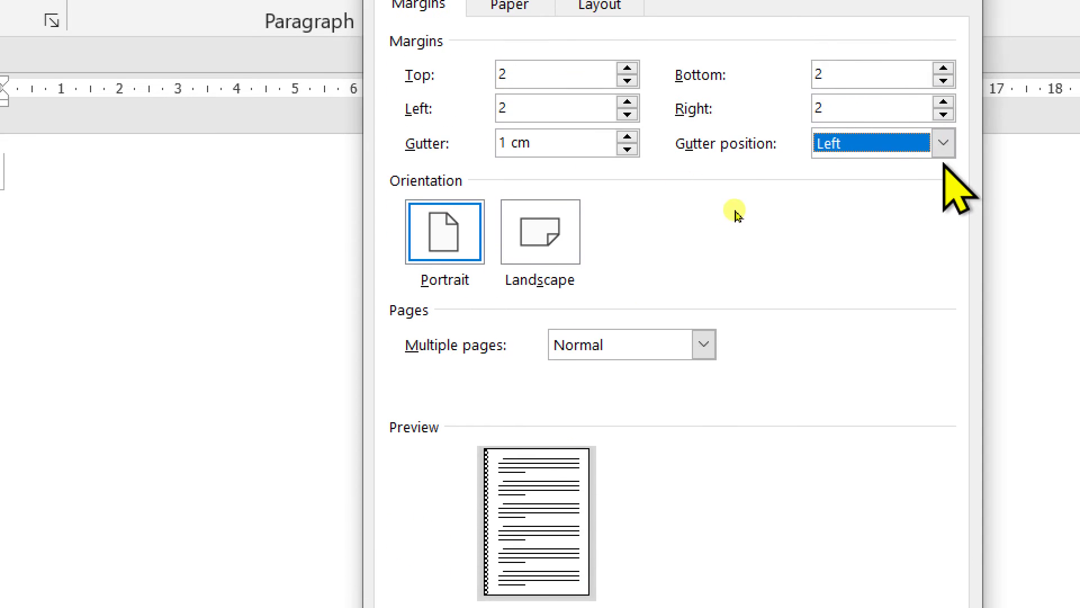
# Step: Settle the 1 cm gutter position on Left after trying Top again
pyautogui.click(943, 143)
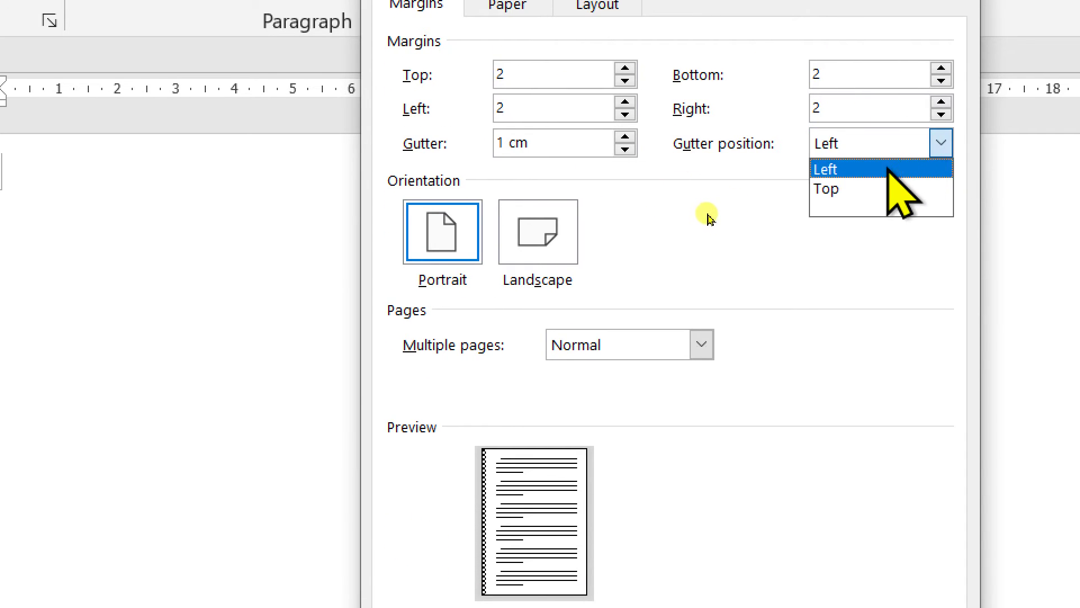
pyautogui.click(874, 187)
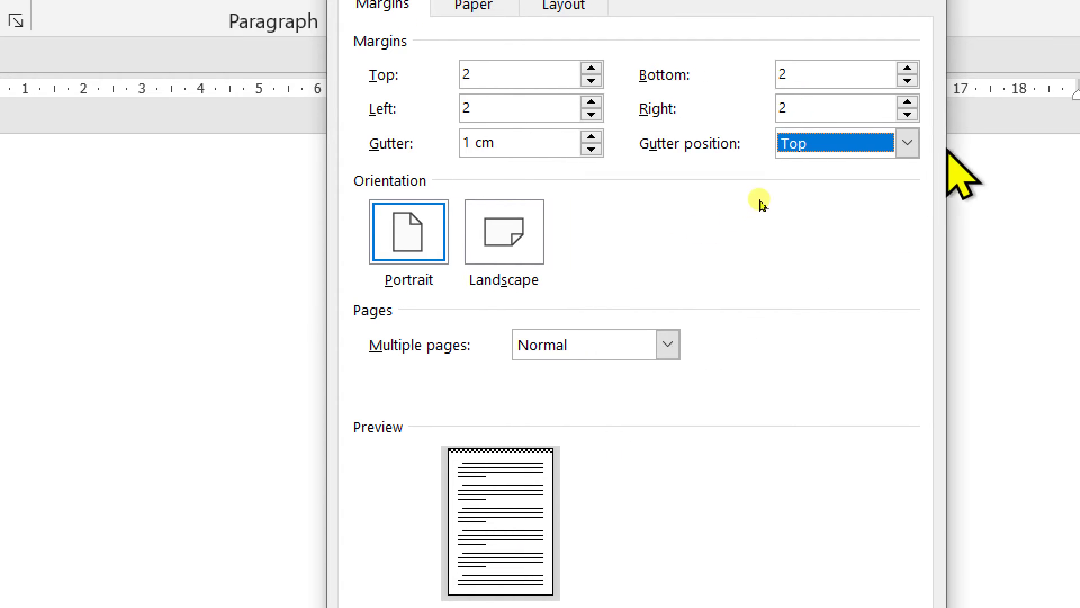
pyautogui.click(940, 143)
pyautogui.click(788, 169)
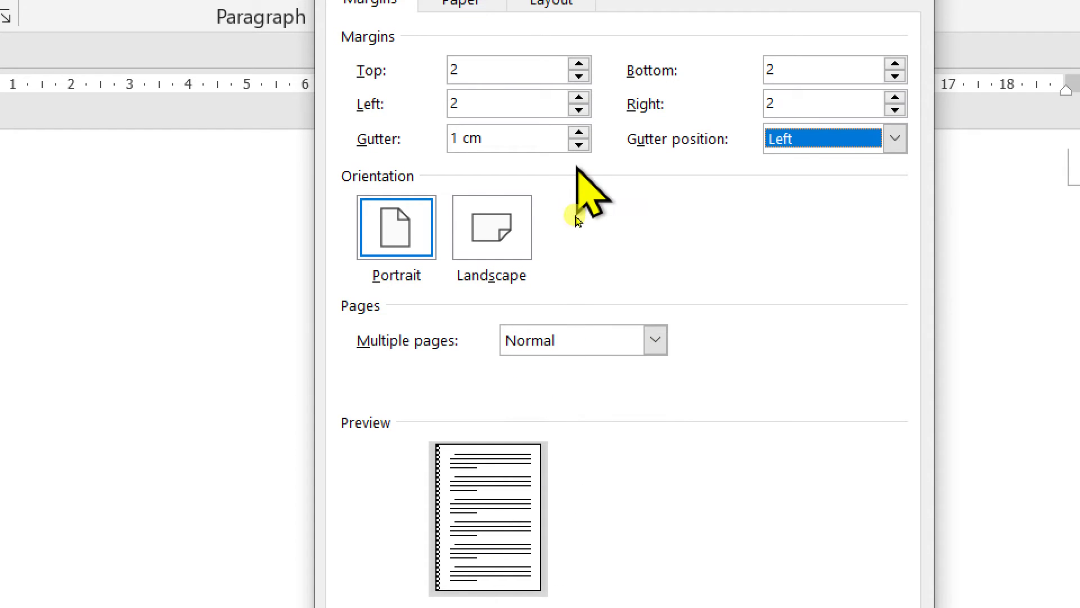
pyautogui.click(524, 138)
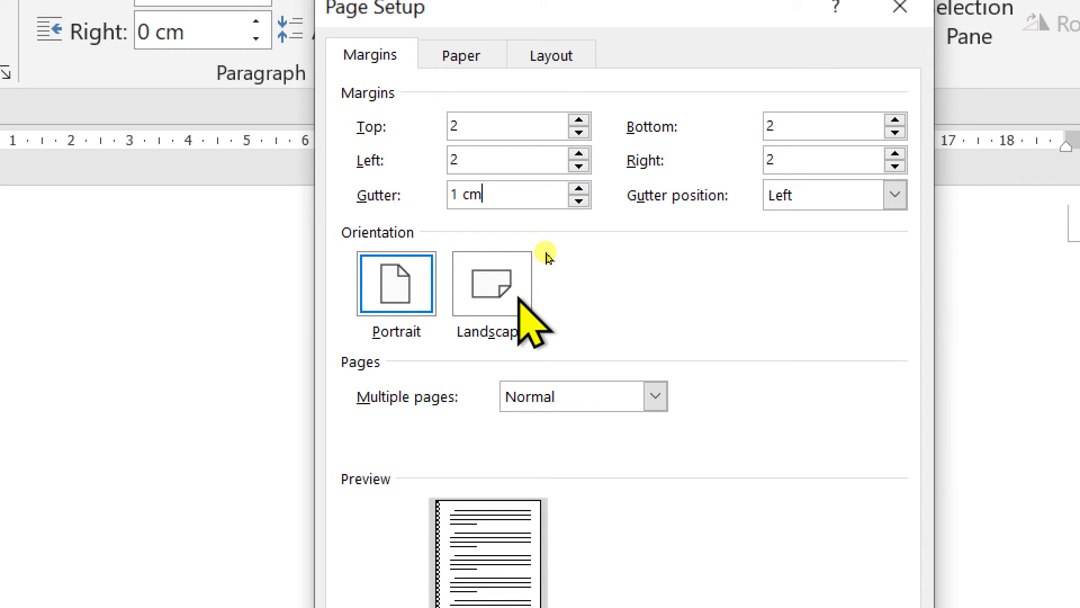
# Step: Try Landscape orientation, then keep the page in Portrait on the Margins tab
pyautogui.click(527, 256)
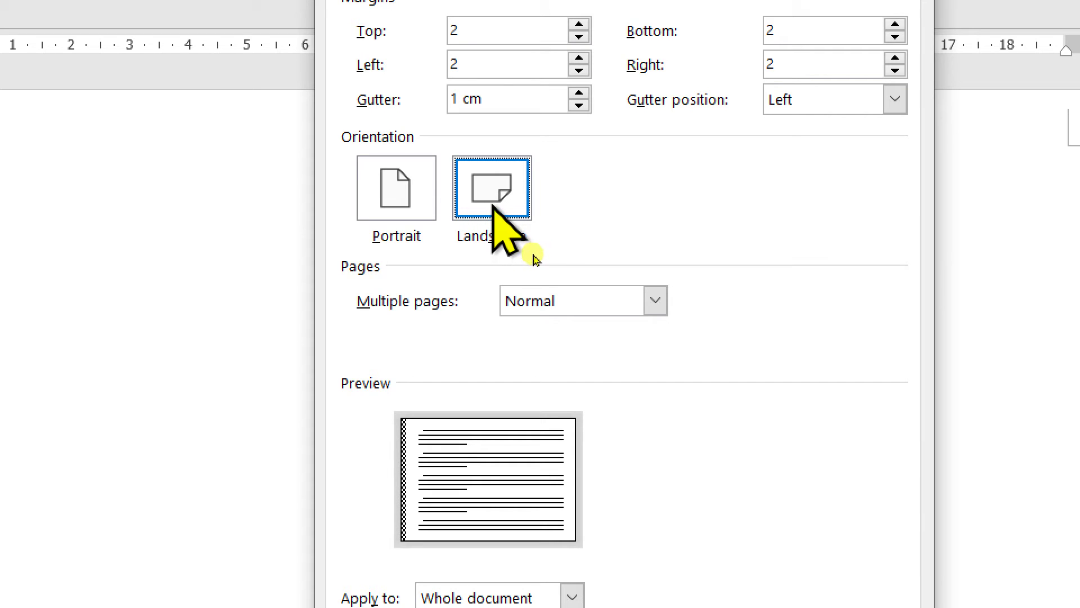
pyautogui.hotkey('alt', 'p')
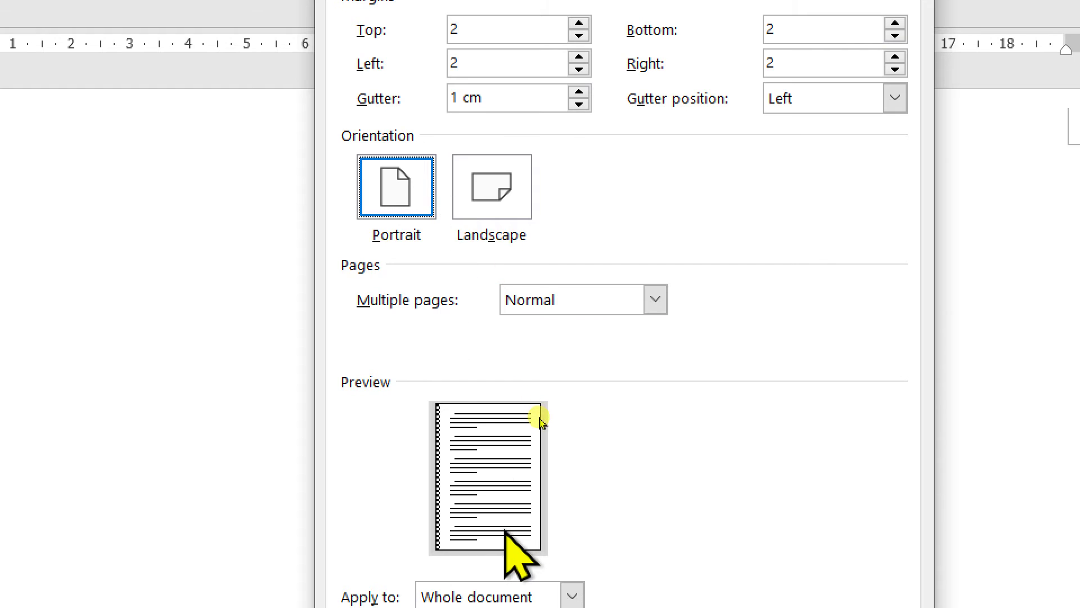
pyautogui.click(523, 233)
pyautogui.hotkey('alt', 'p')
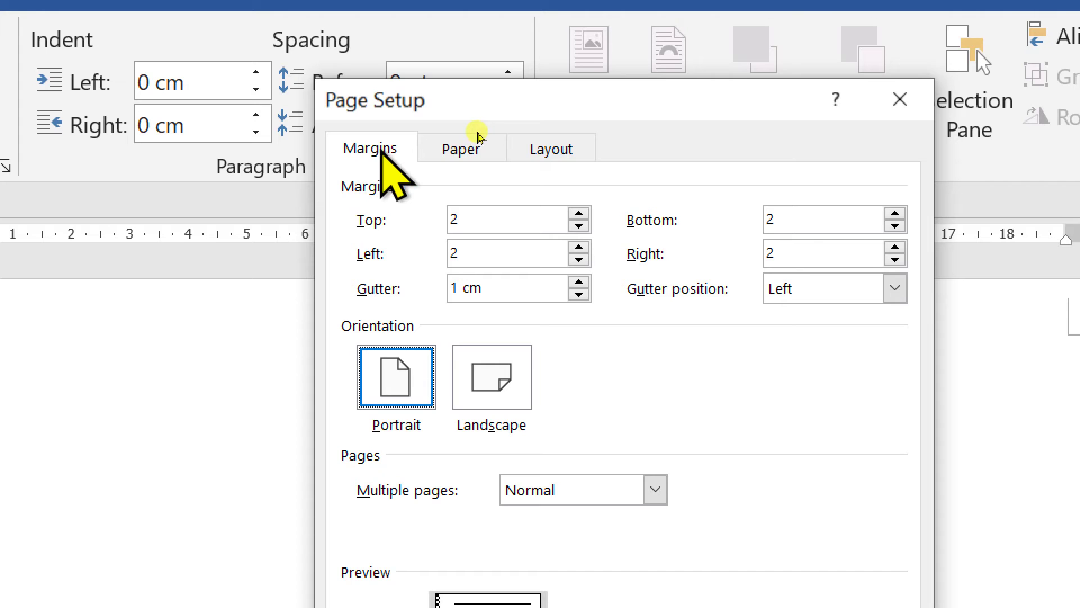
pyautogui.click(348, 151)
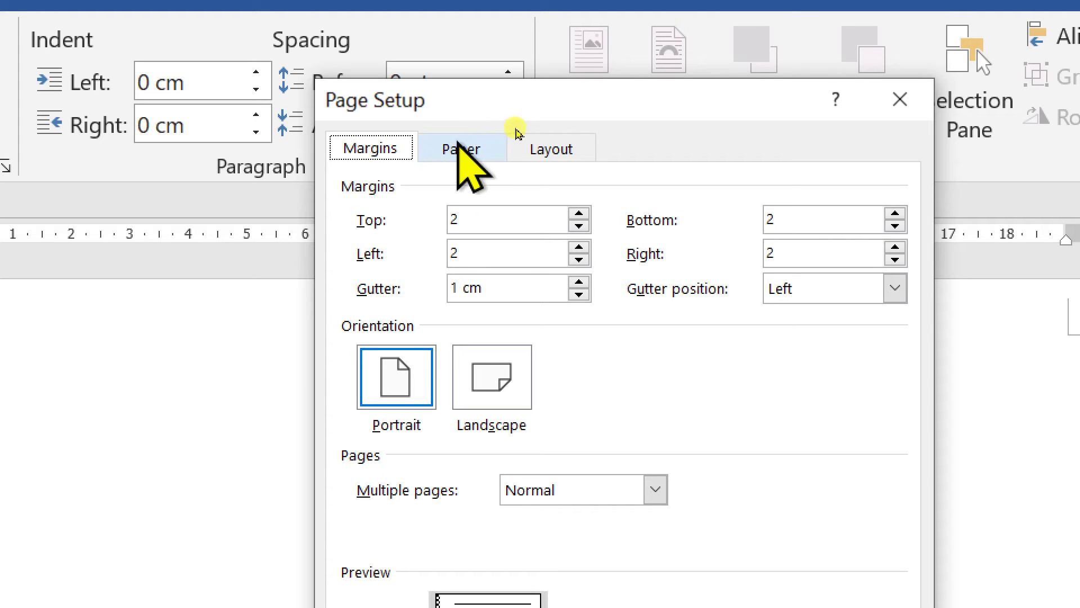
# Step: On the Paper tab, try Letter, then choose A4 (21 × 29.7 cm) paper size
pyautogui.click(507, 136)
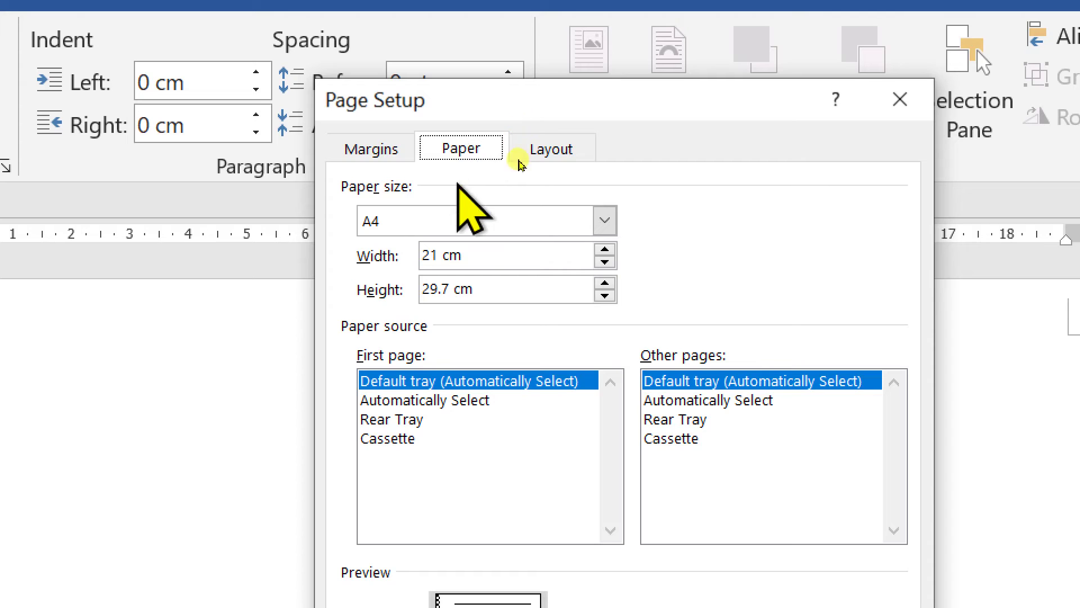
pyautogui.click(605, 221)
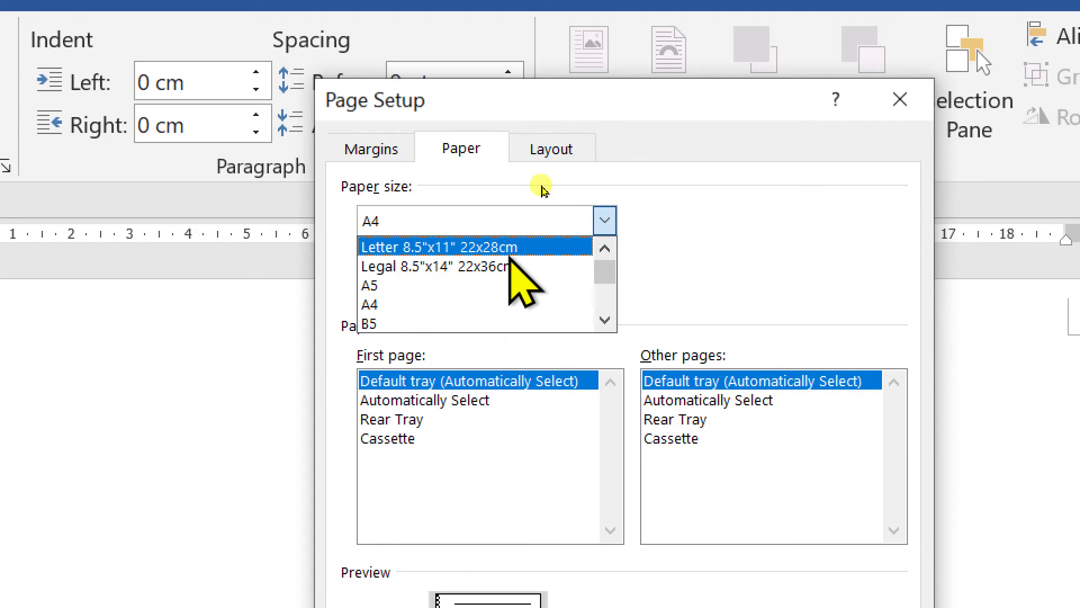
pyautogui.click(534, 247)
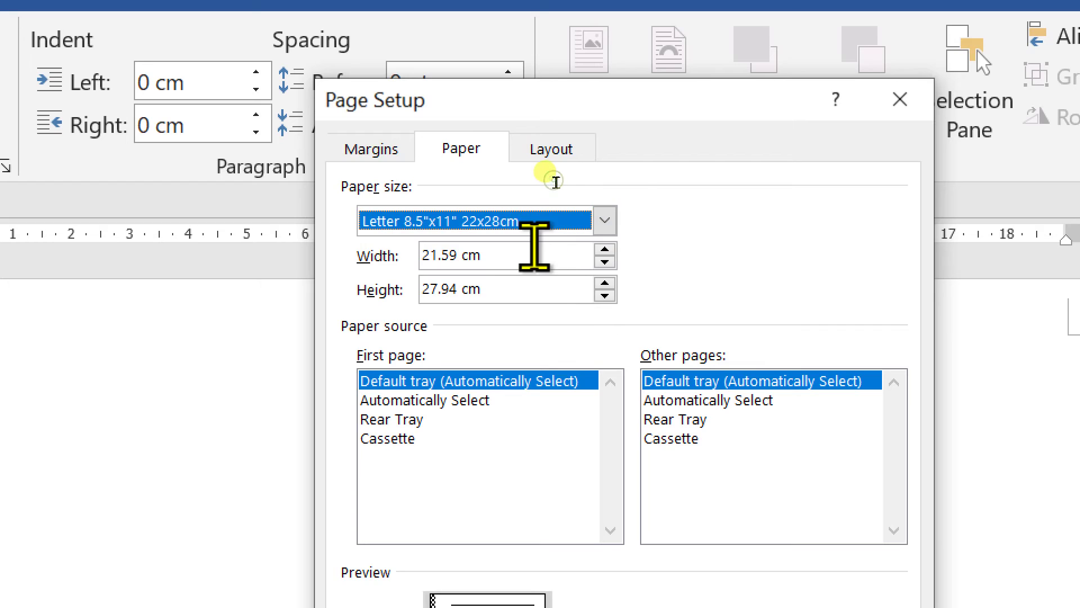
pyautogui.click(605, 220)
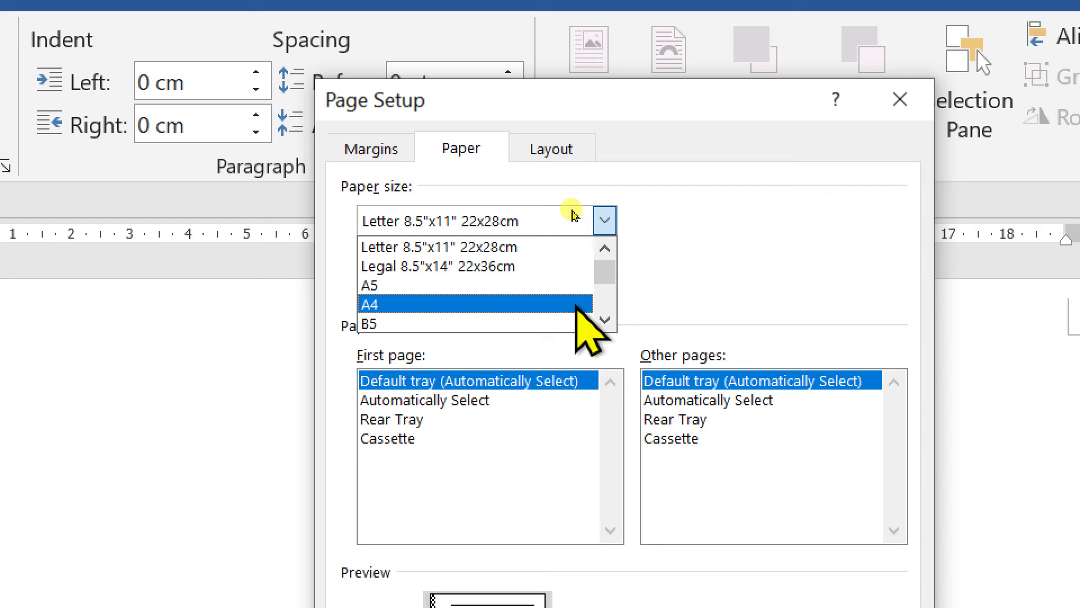
pyautogui.click(605, 319)
pyautogui.click(605, 319)
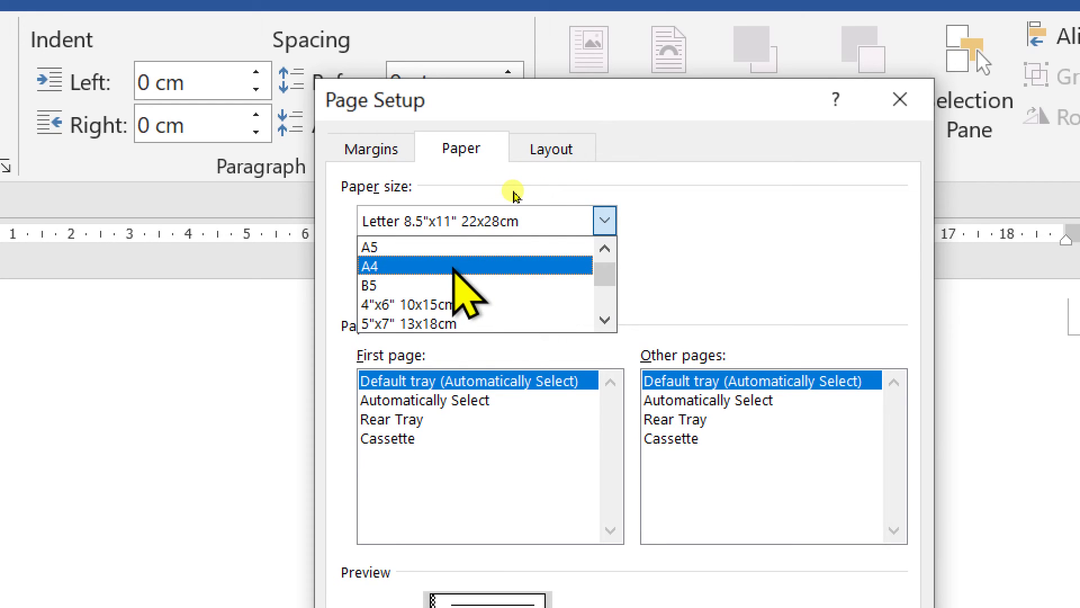
pyautogui.click(455, 267)
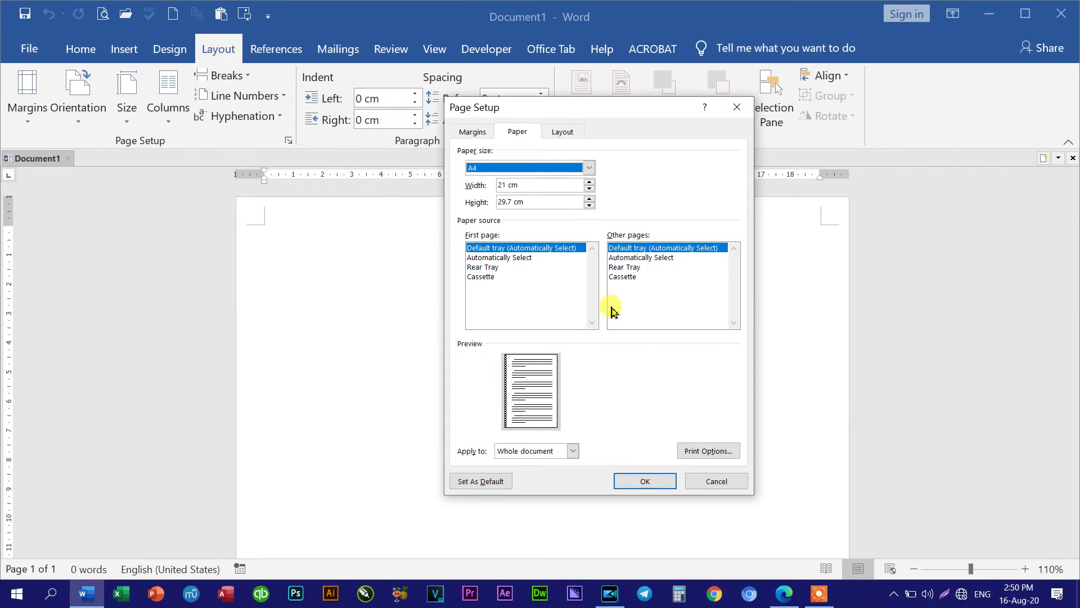
# Step: Confirm the Page Setup settings with OK and place the insertion point on the blank page
pyautogui.click(563, 132)
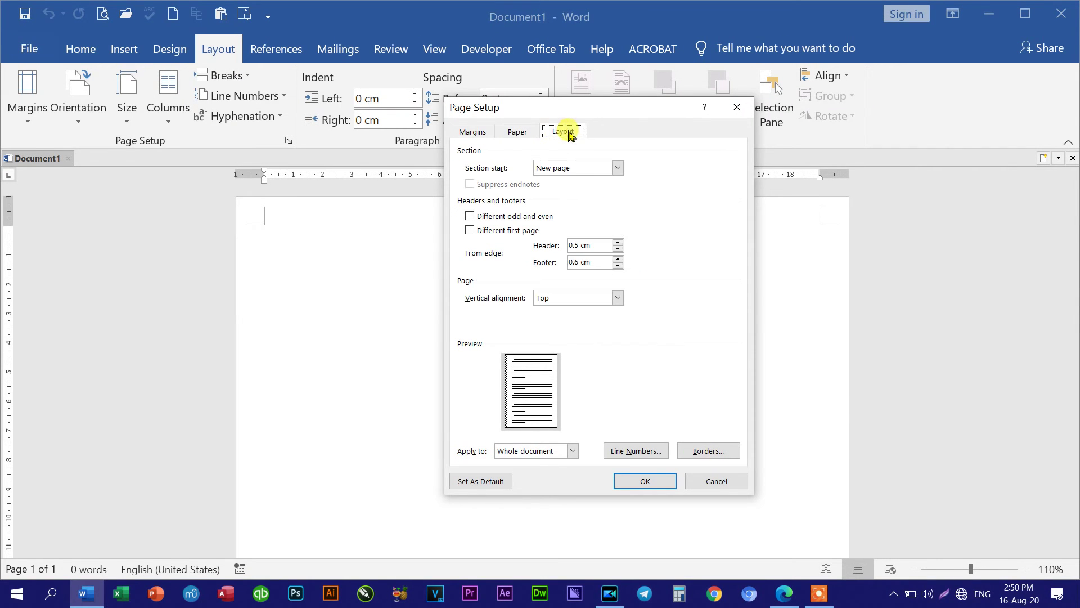
pyautogui.click(520, 132)
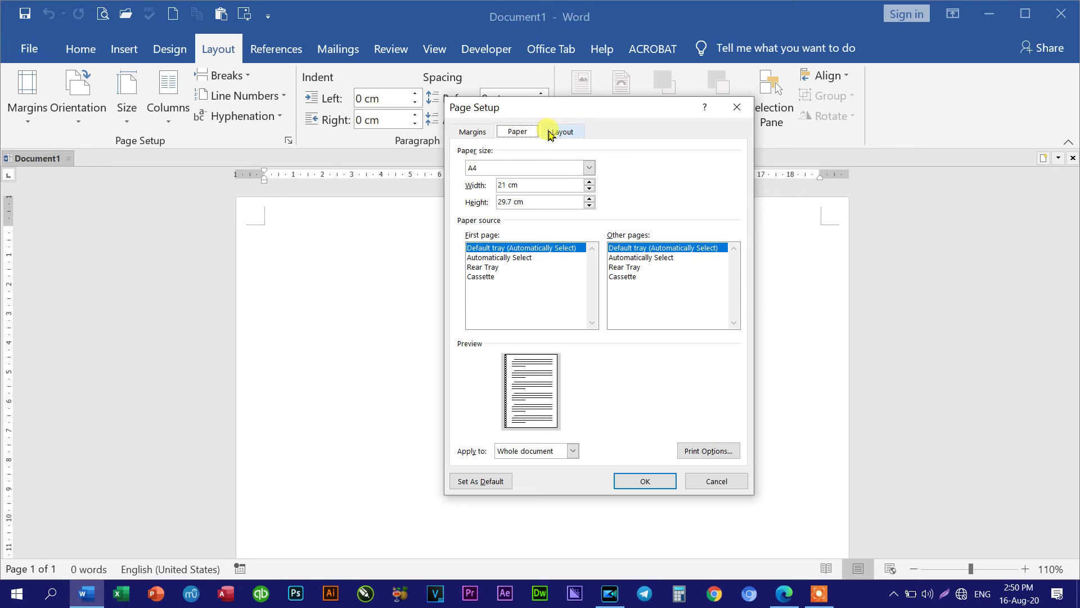
pyautogui.click(645, 481)
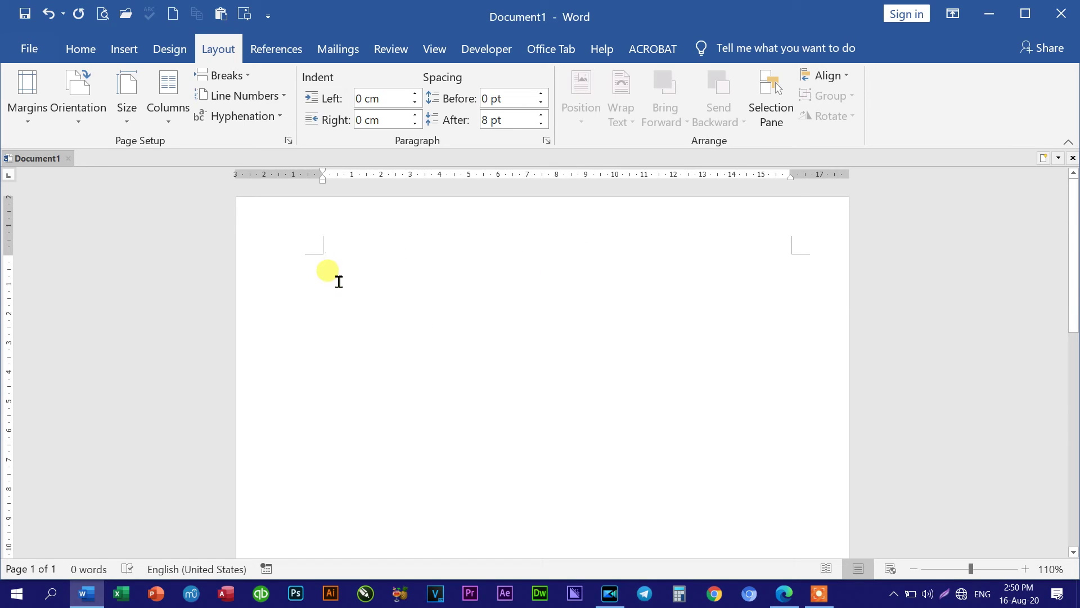
pyautogui.click(320, 268)
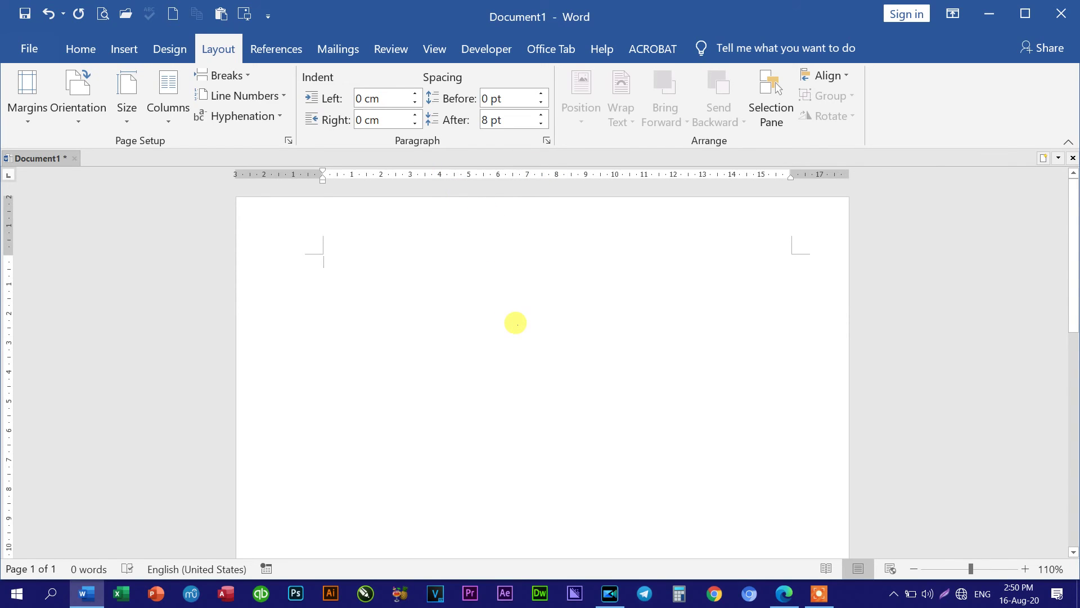
# Step: Scroll the page to check the new margins, then bring up the Home formatting commands
pyautogui.scroll(-1, 516, 322)
pyautogui.scroll(1, 515, 322)
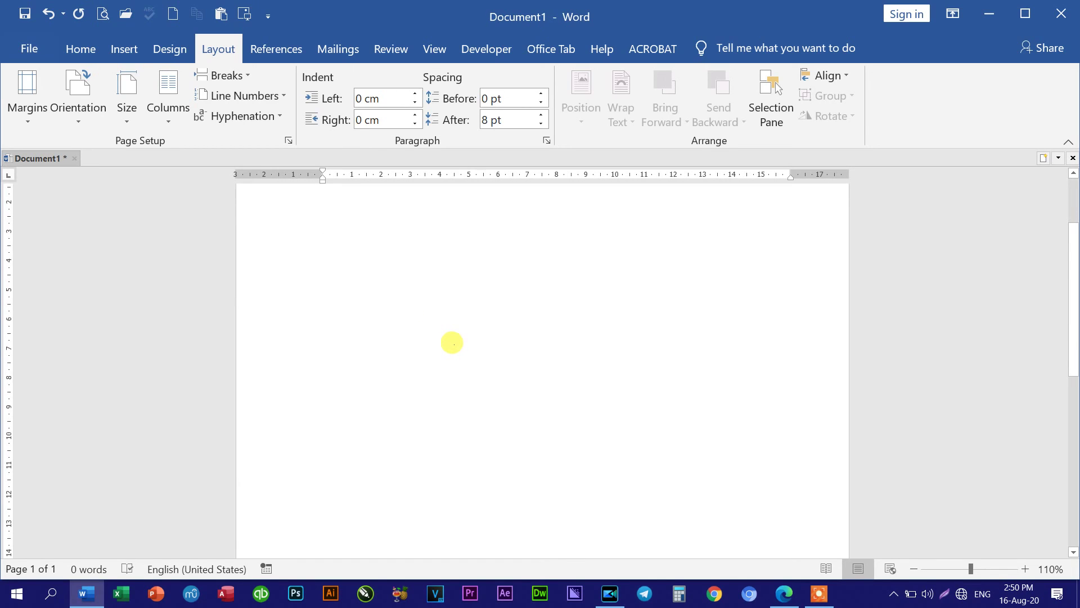
pyautogui.scroll(-2, 451, 342)
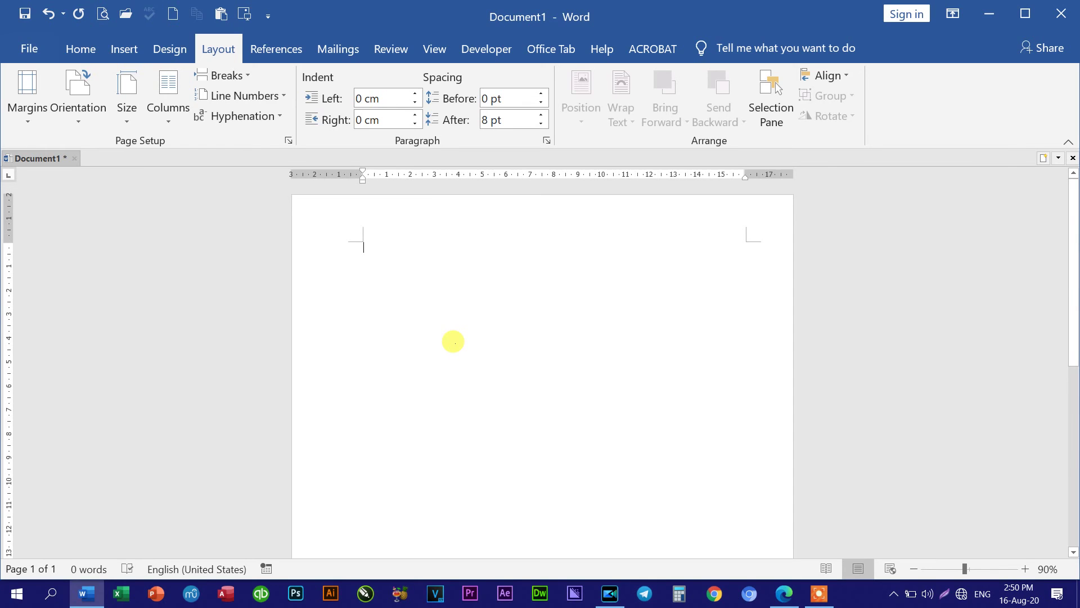
pyautogui.scroll(2, 454, 338)
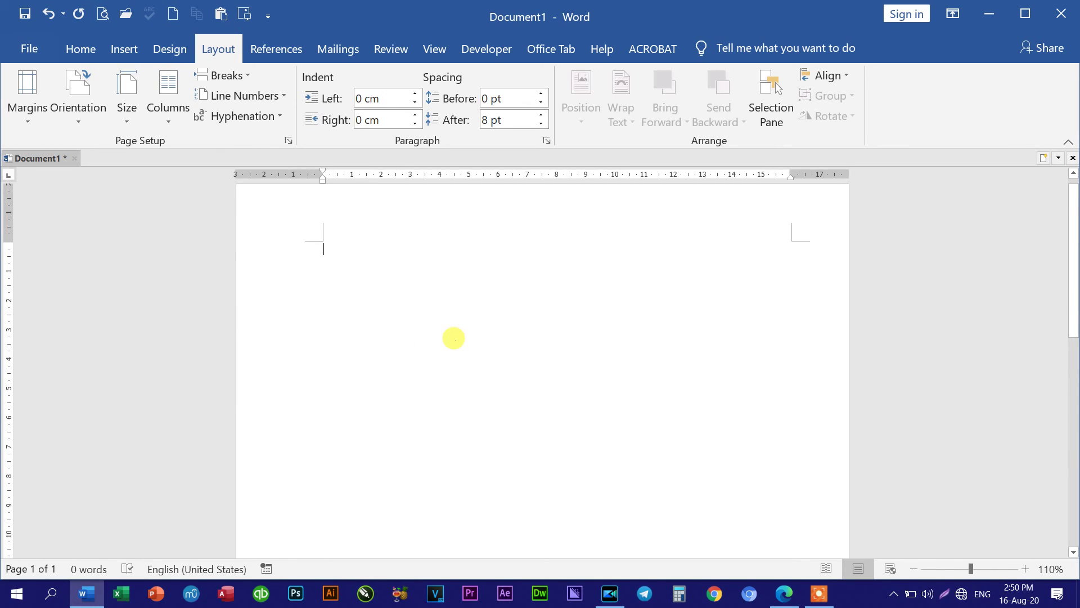
pyautogui.click(82, 49)
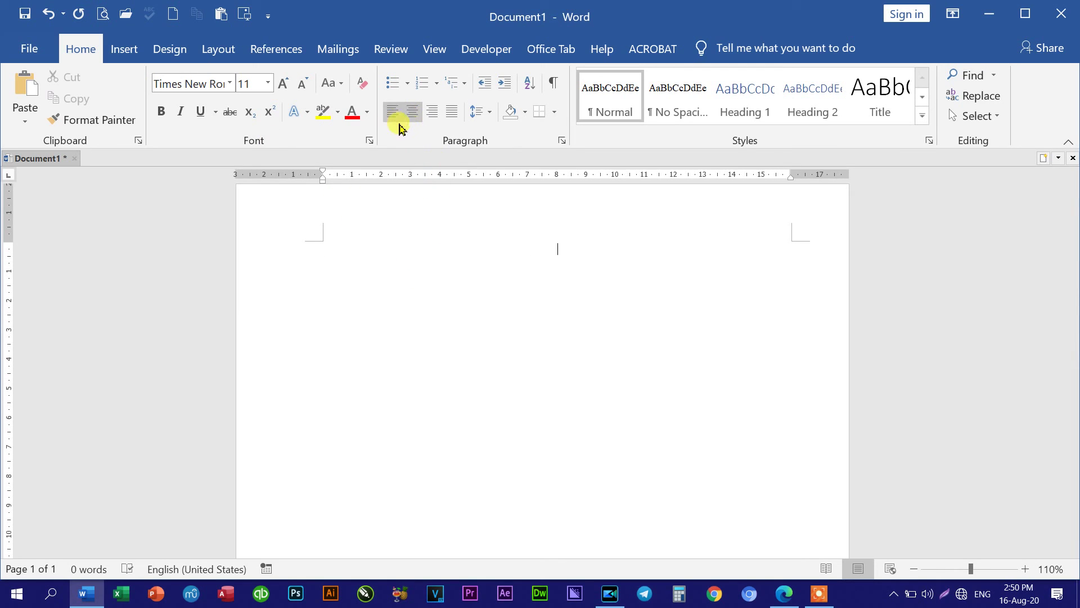
# Step: Left-align the empty first paragraph and review the blank A4 page
pyautogui.click(392, 112)
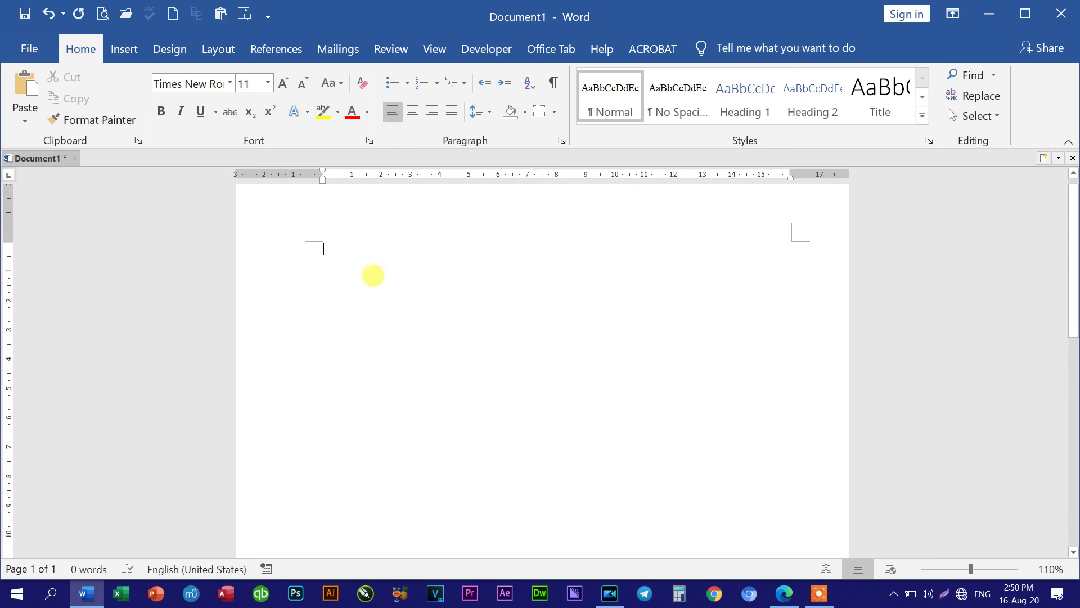
pyautogui.scroll(-1, 461, 387)
pyautogui.scroll(1, 462, 388)
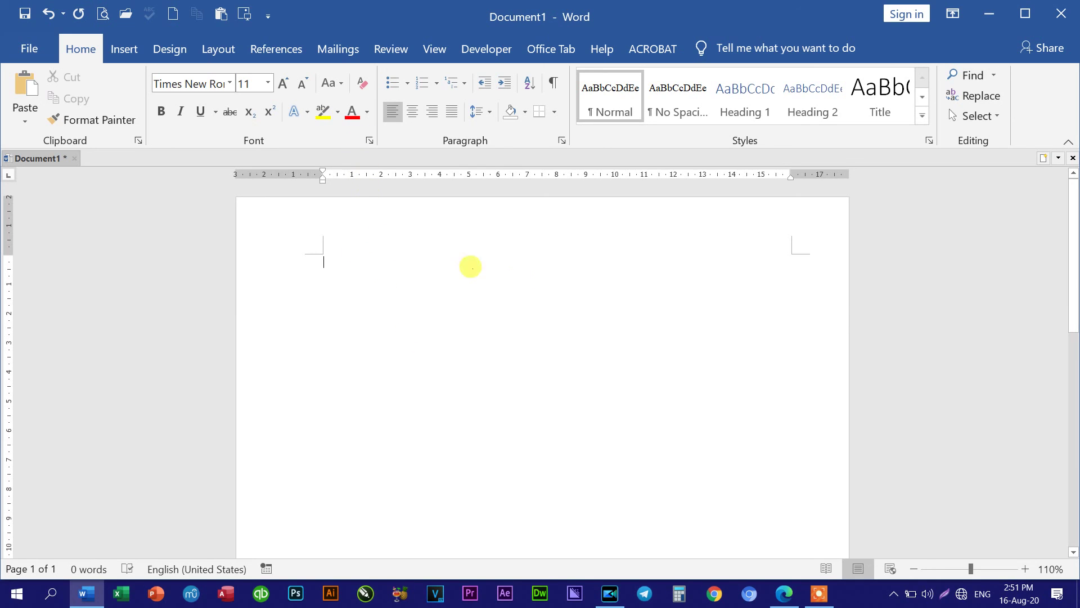
pyautogui.scroll(-1, 607, 418)
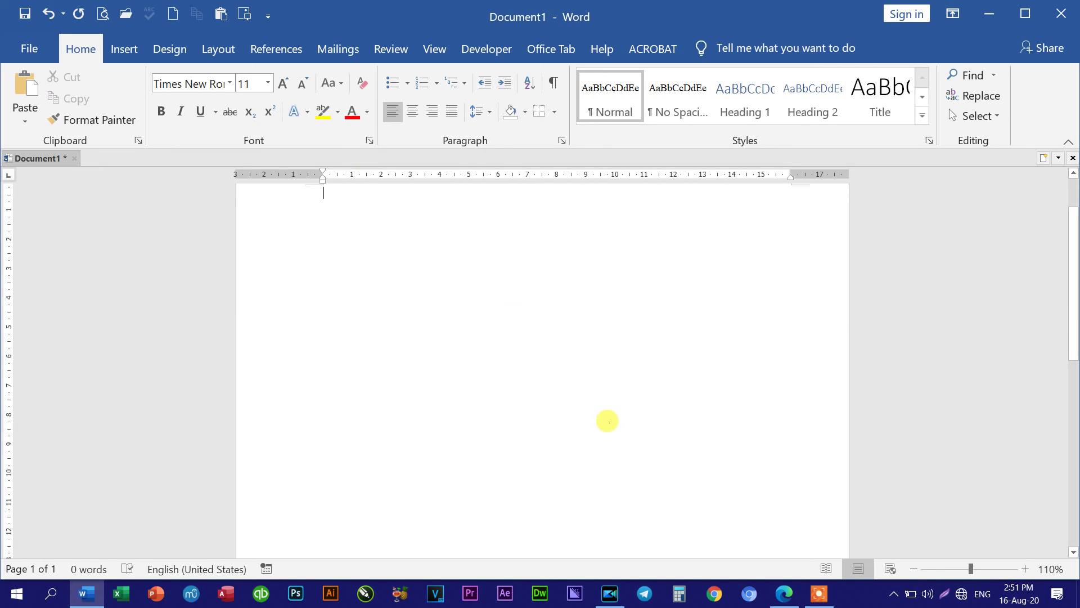
pyautogui.scroll(1, 511, 419)
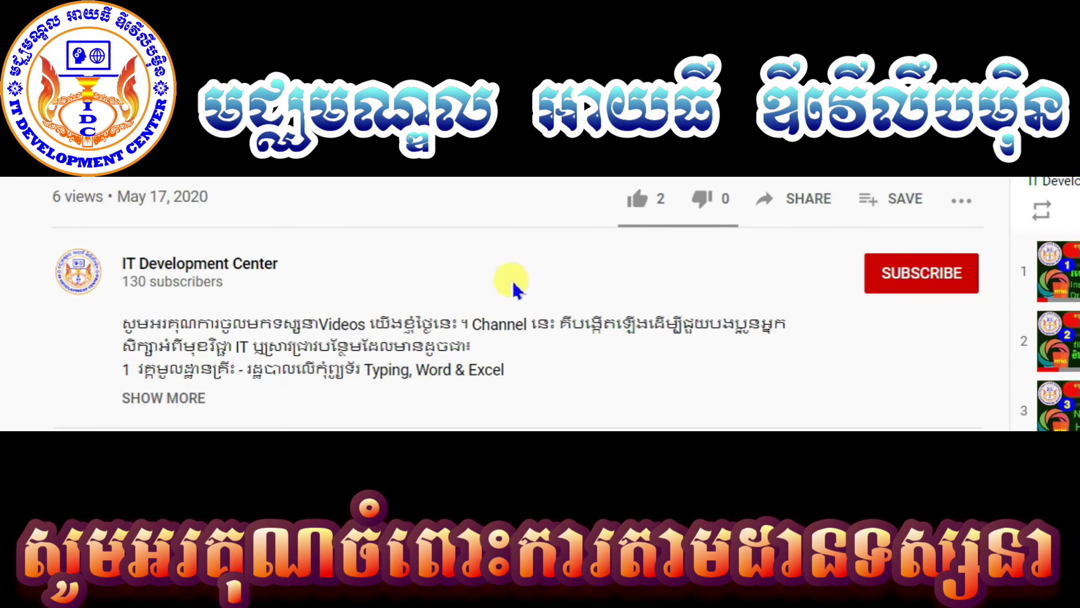
# Step: Like the video, subscribe to the channel, and set bell notifications to All
pyautogui.click(638, 198)
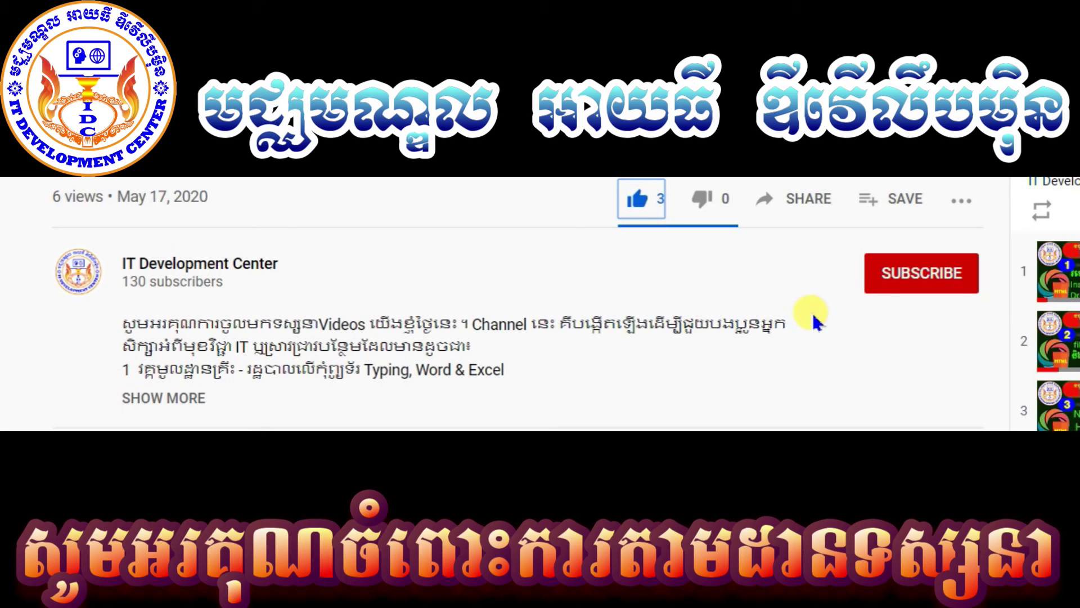
pyautogui.click(902, 279)
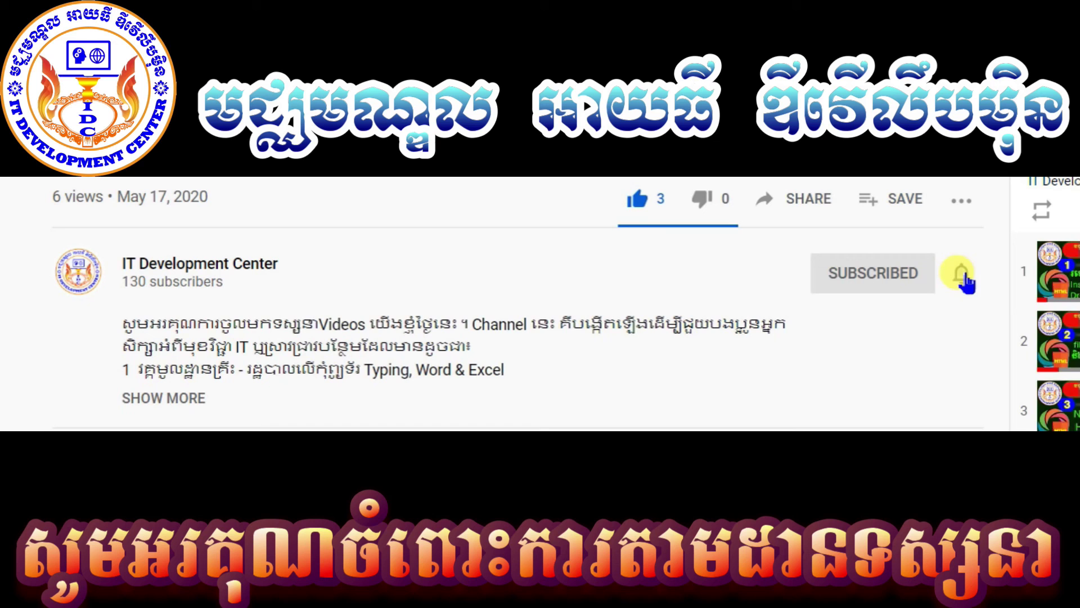
pyautogui.click(963, 276)
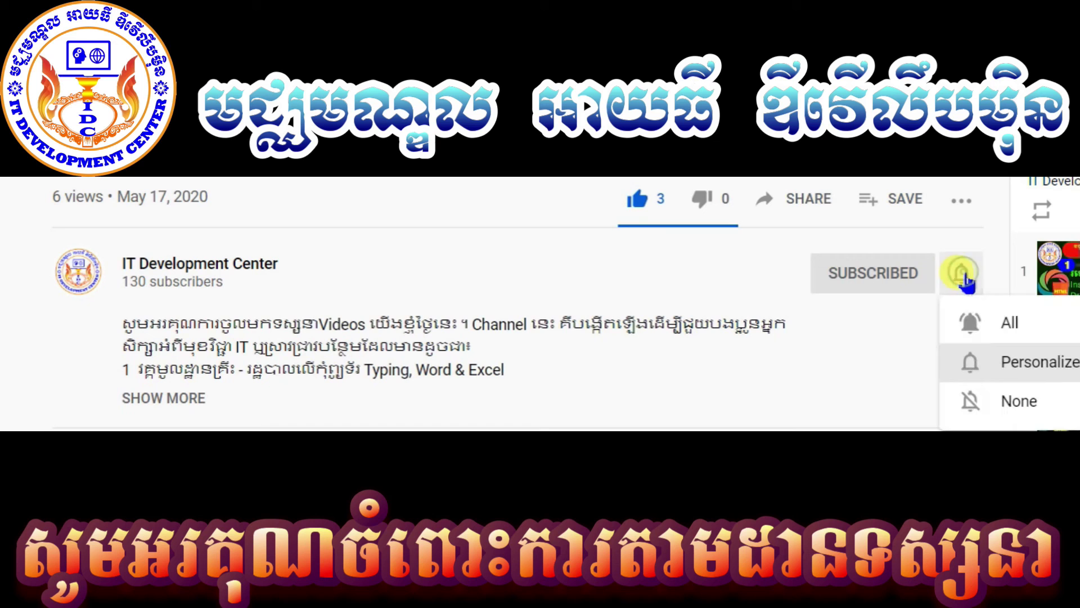
pyautogui.click(980, 326)
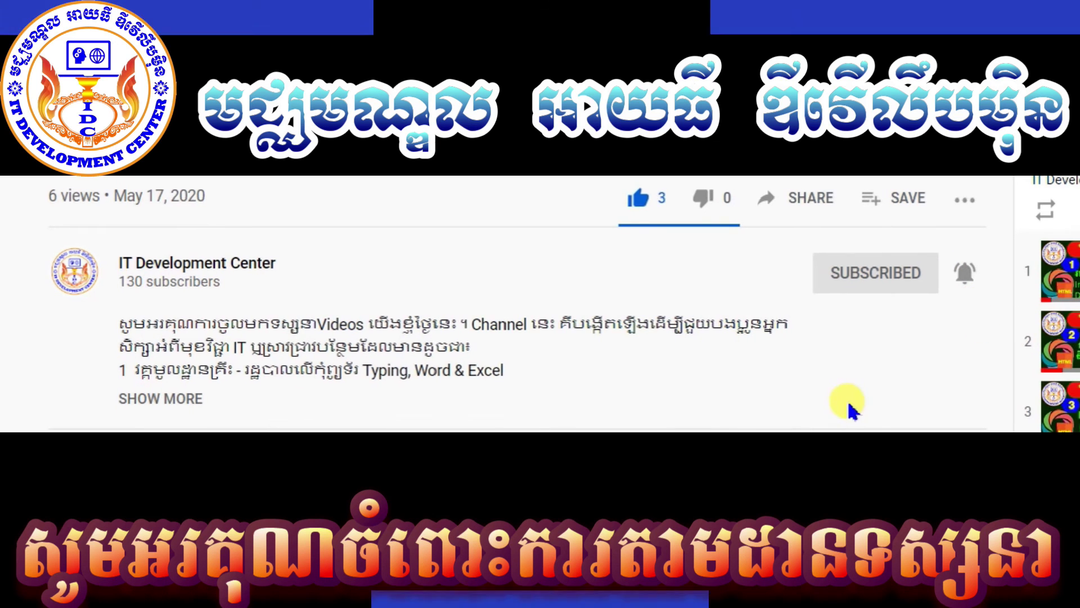